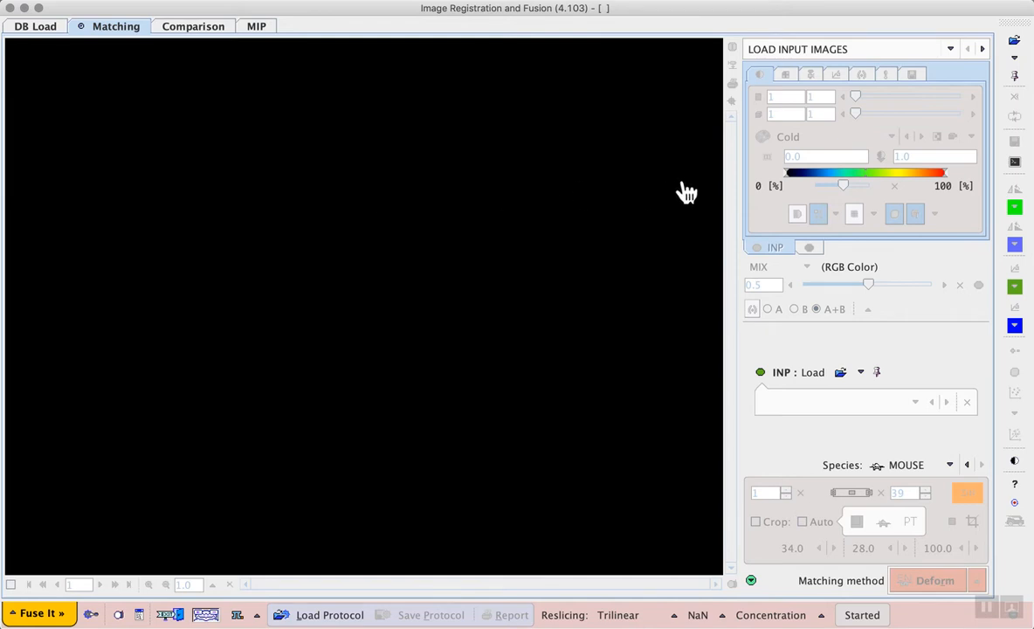
# Step: Set the default matching method to Hybrid in the PFUSIT settings and accept the change
pyautogui.click(950, 50)
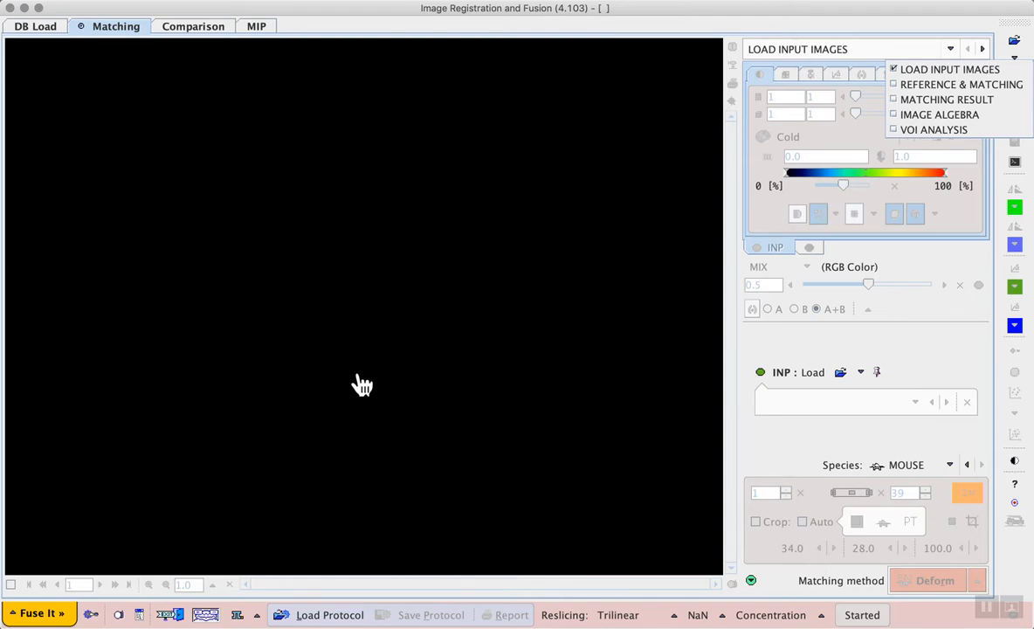
pyautogui.click(91, 614)
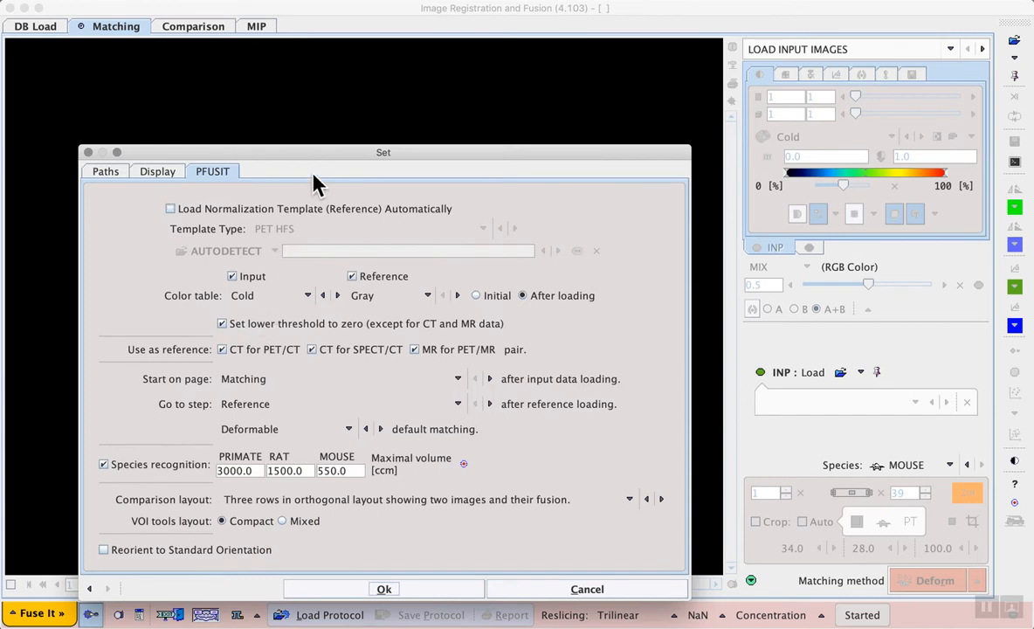
pyautogui.moveTo(342, 147); pyautogui.dragTo(315, 88)
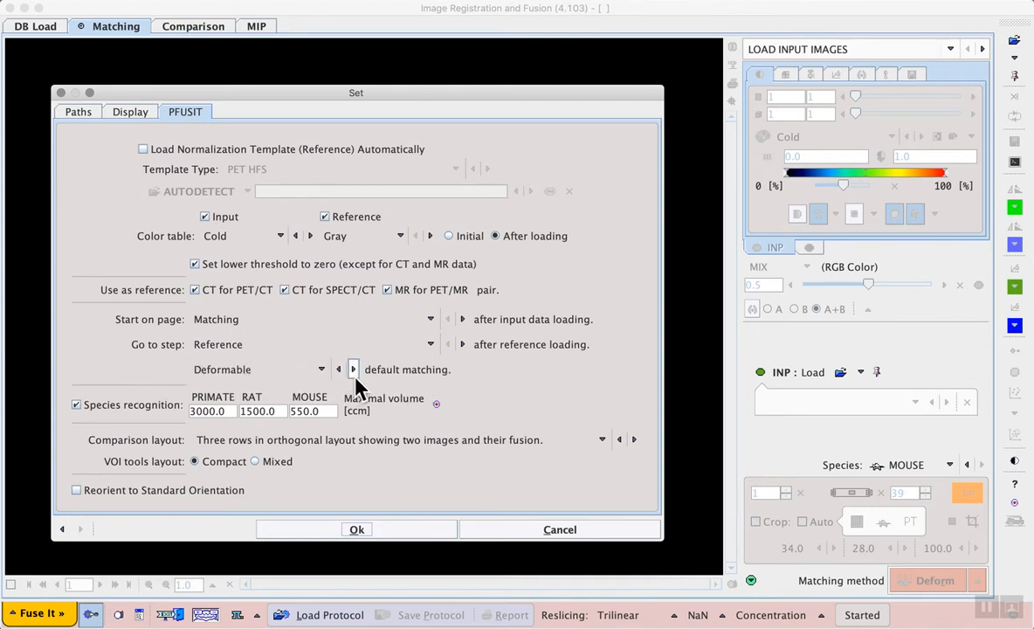
pyautogui.click(321, 370)
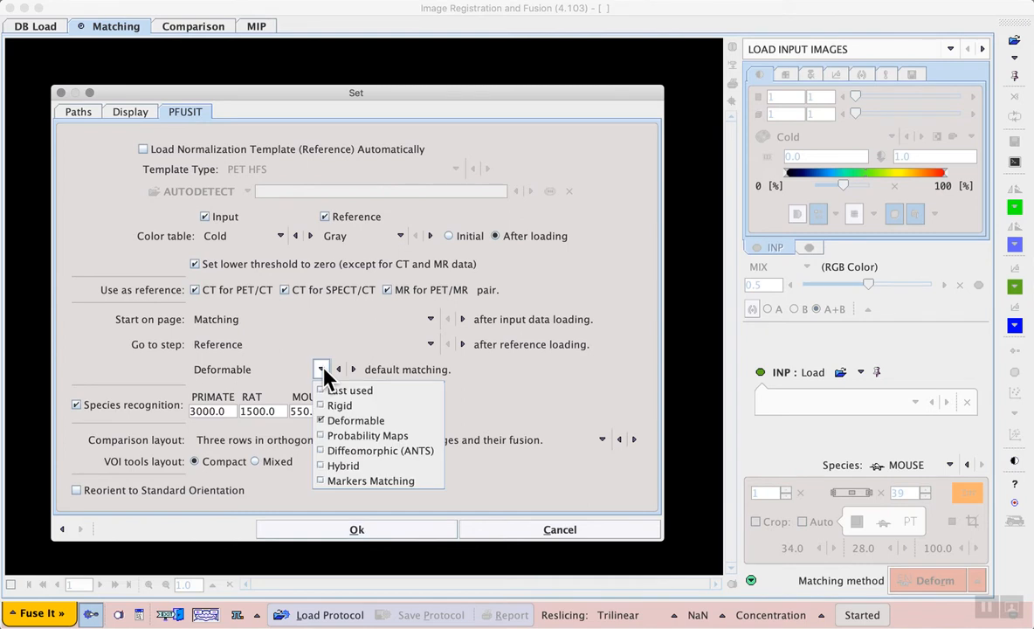
pyautogui.click(401, 466)
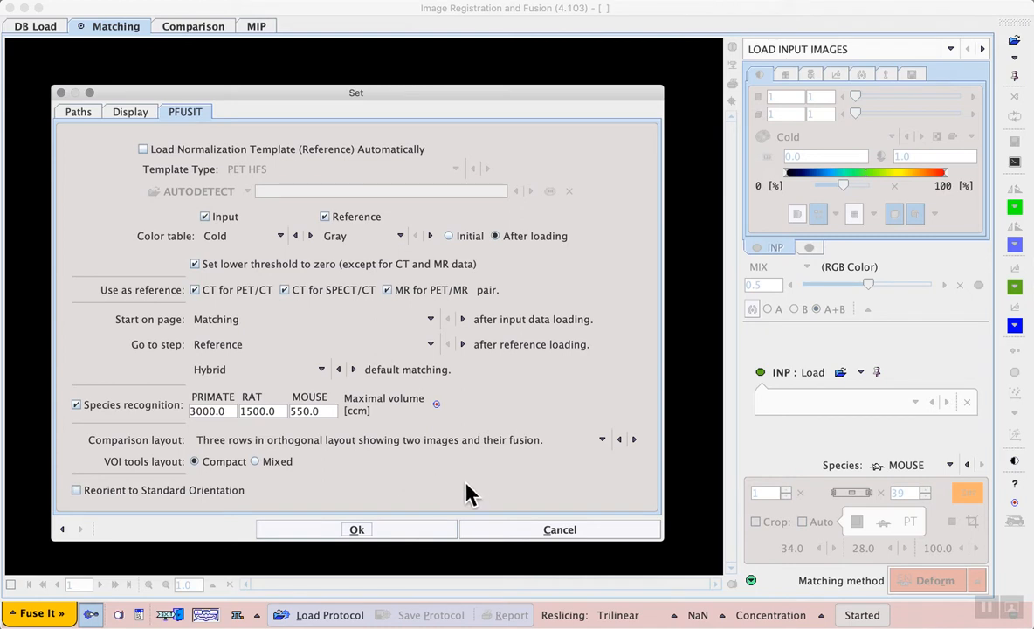
pyautogui.click(410, 533)
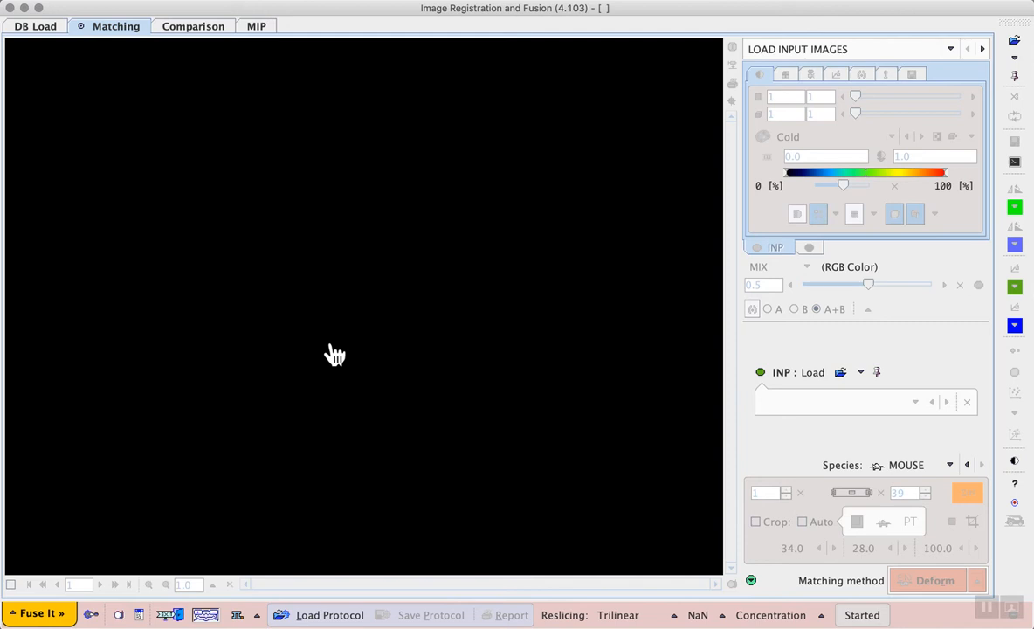
# Step: Switch the image database to Demo and filter its subjects by names starting with "ps"
pyautogui.click(52, 35)
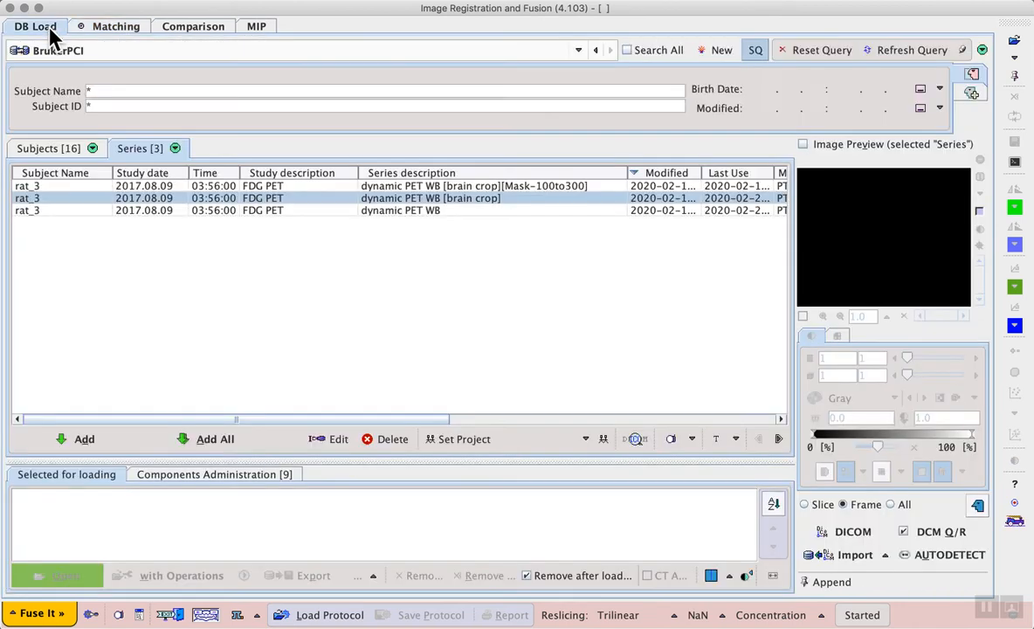
pyautogui.click(72, 51)
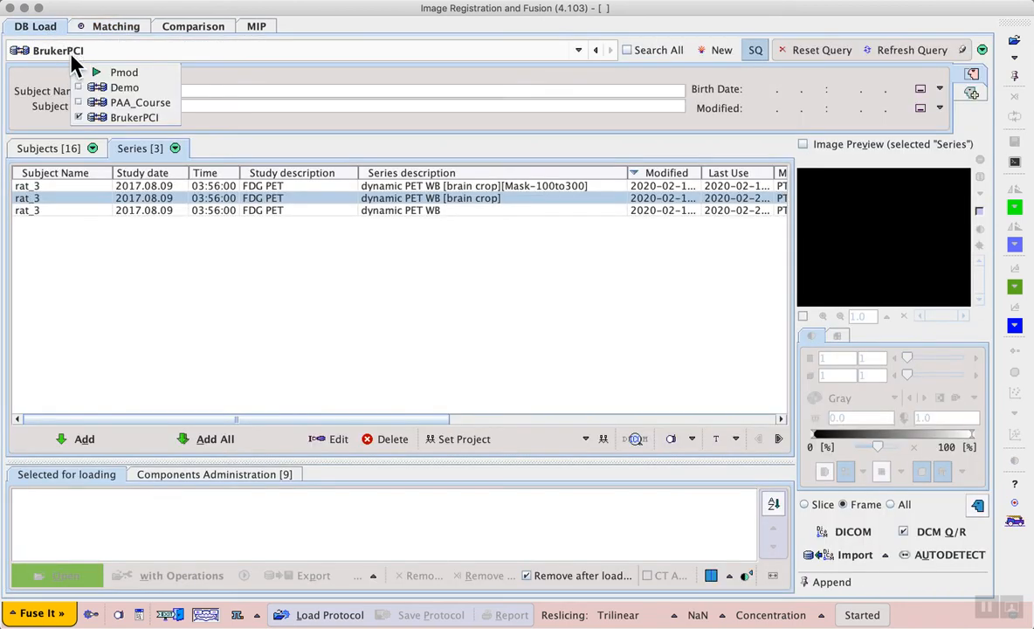
pyautogui.click(124, 87)
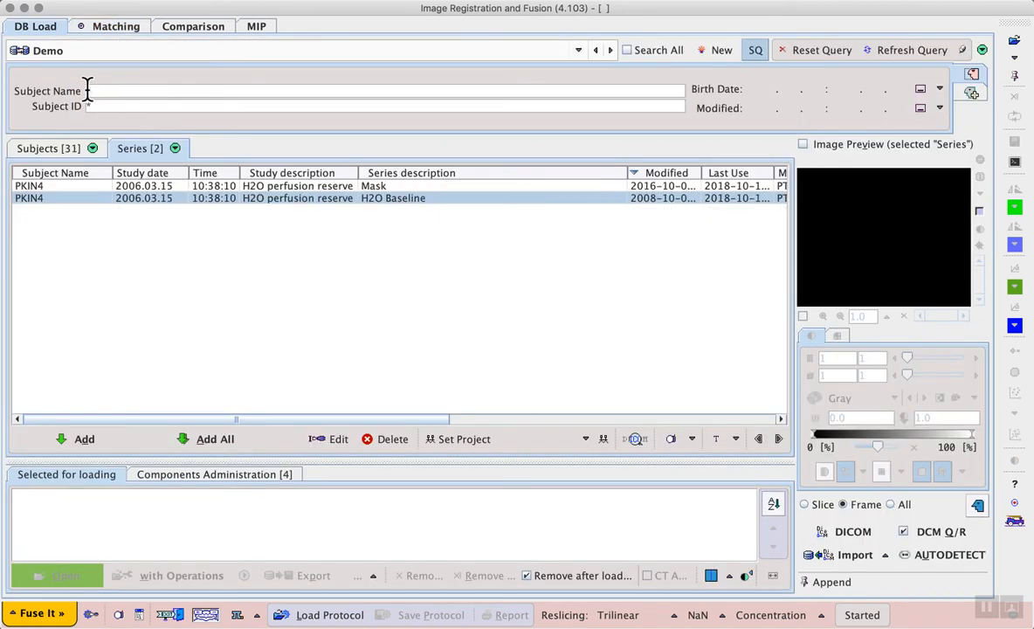
pyautogui.write('ps')
pyautogui.press('Return')
pyautogui.click(55, 147)
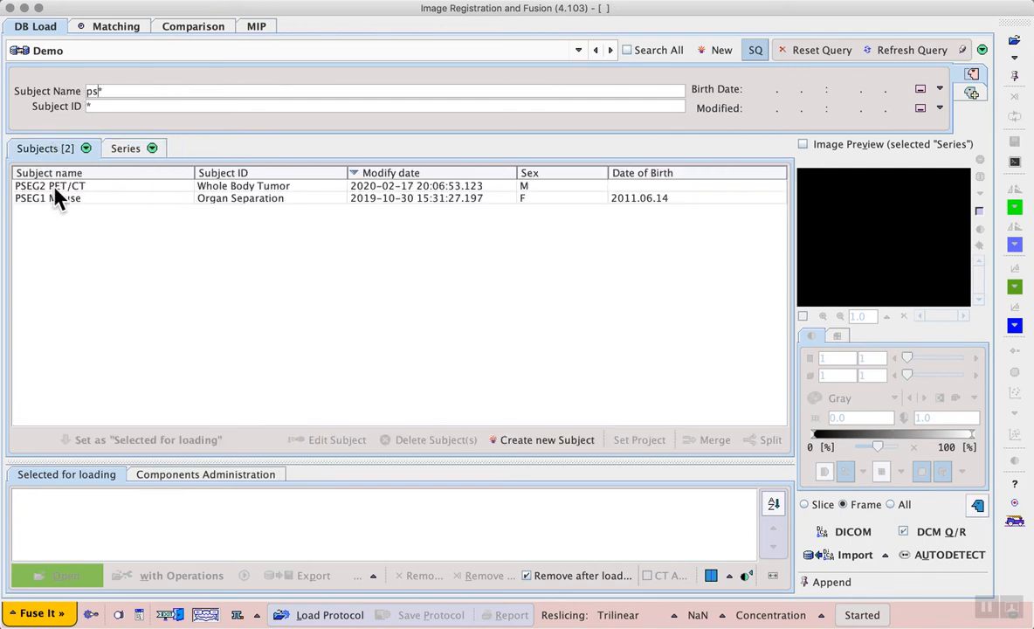
# Step: Select the PSEG2 PET/CT subject and add its PET 3D and CT series to the loading selection
pyautogui.click(80, 186)
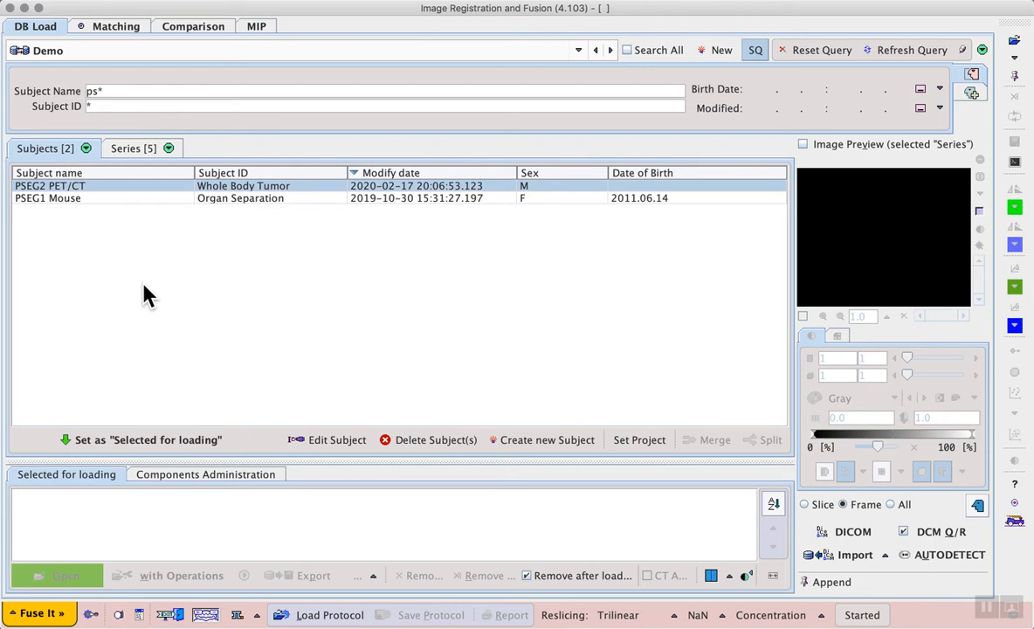
pyautogui.click(135, 149)
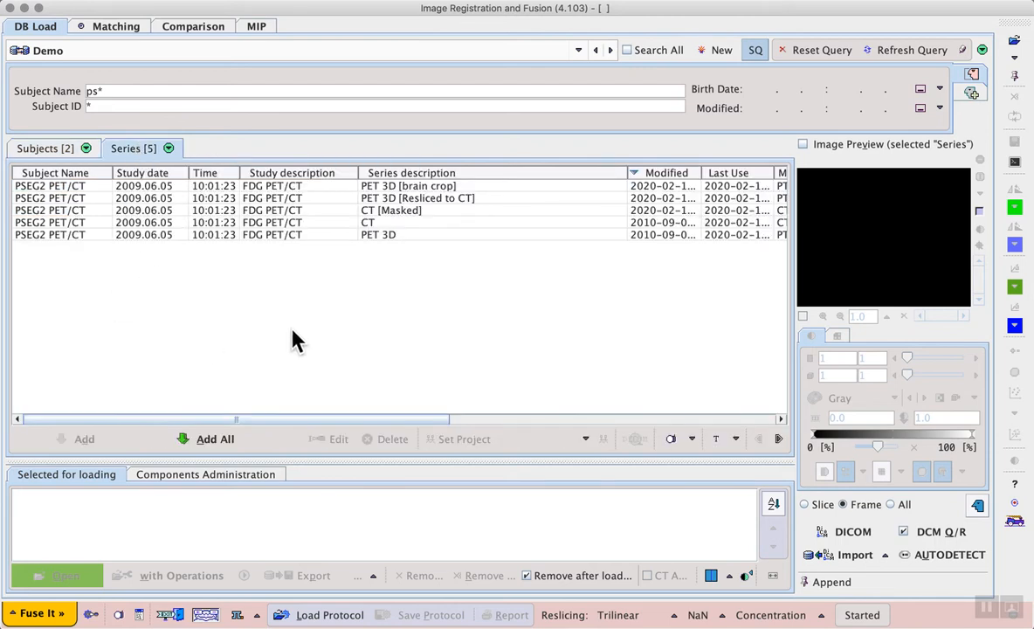
pyautogui.doubleClick(382, 234)
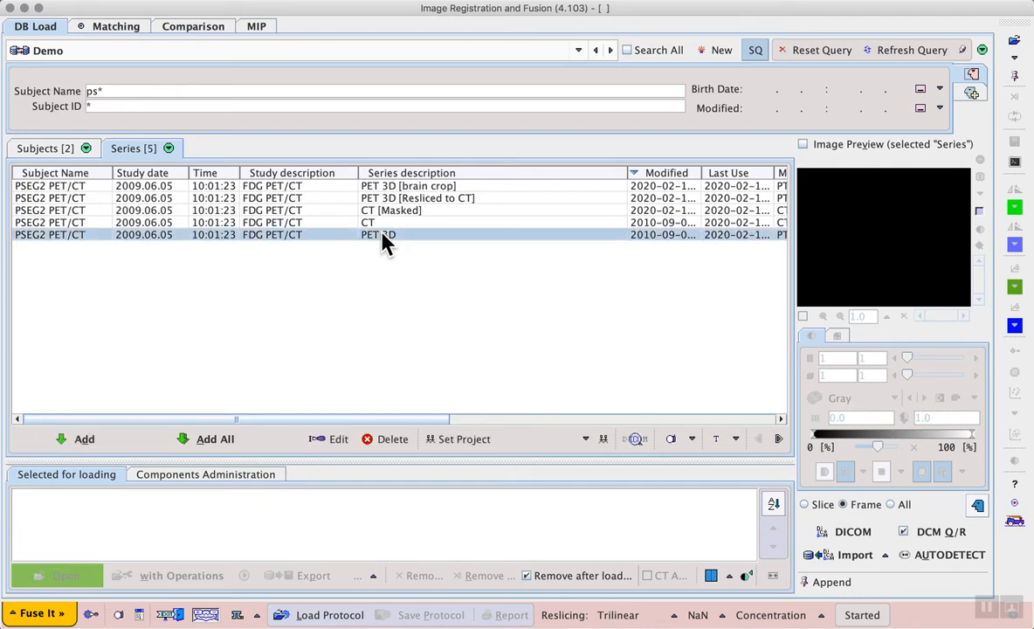
pyautogui.doubleClick(377, 222)
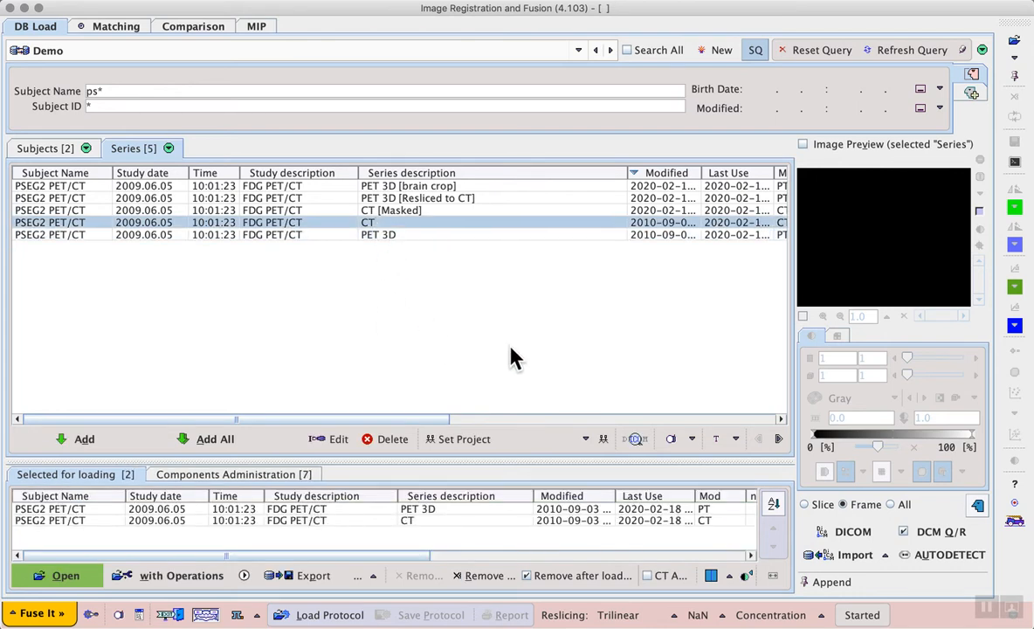
# Step: Check the remaining details of the listed series and open the PET 3D and CT series selected for loading
pyautogui.hscroll(5, 510, 348)
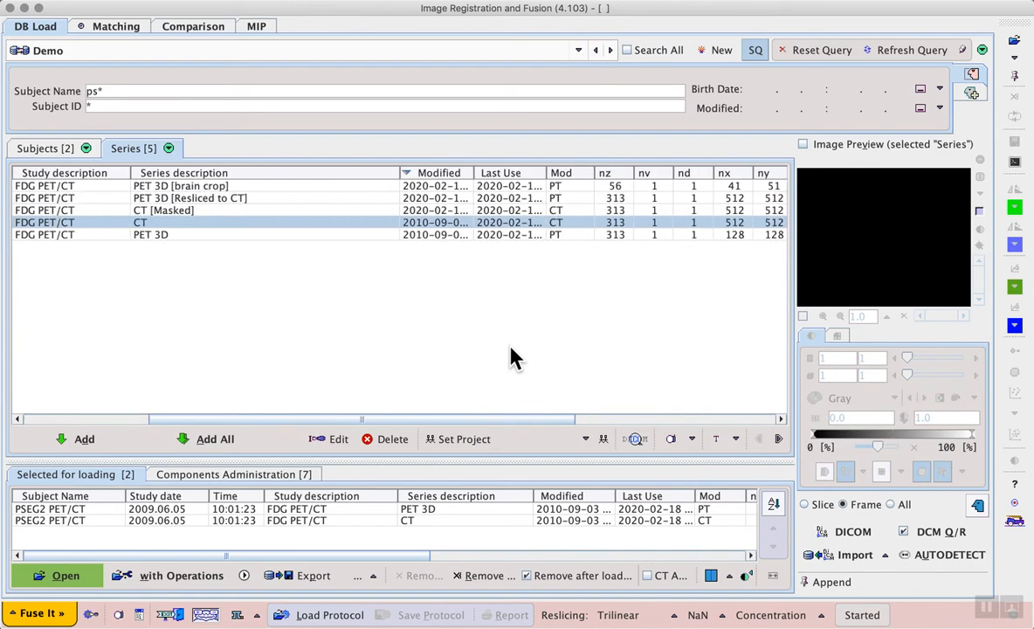
pyautogui.hscroll(5, 512, 349)
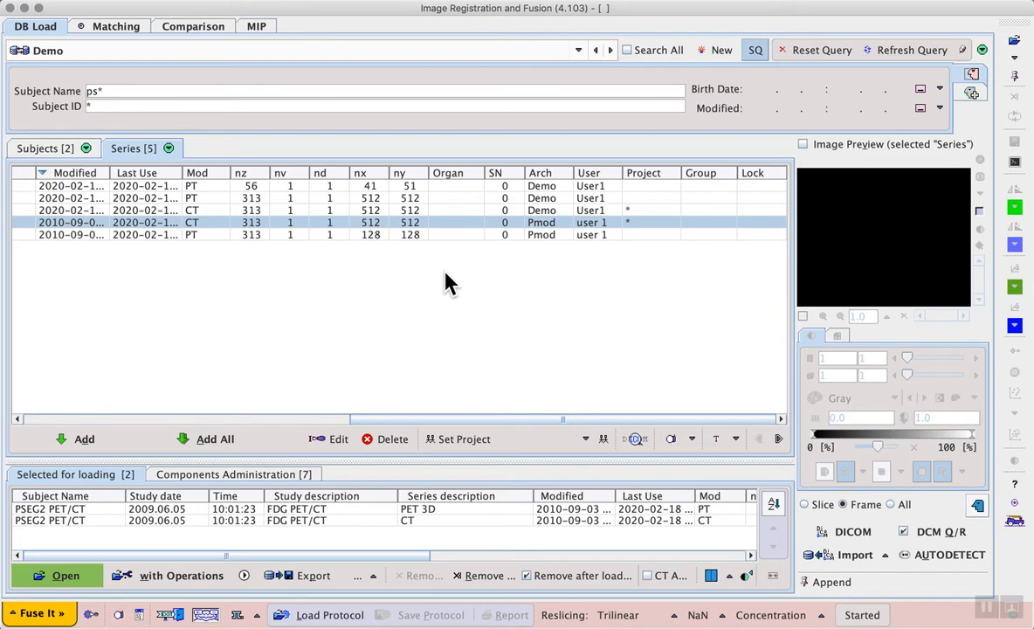
pyautogui.click(37, 420)
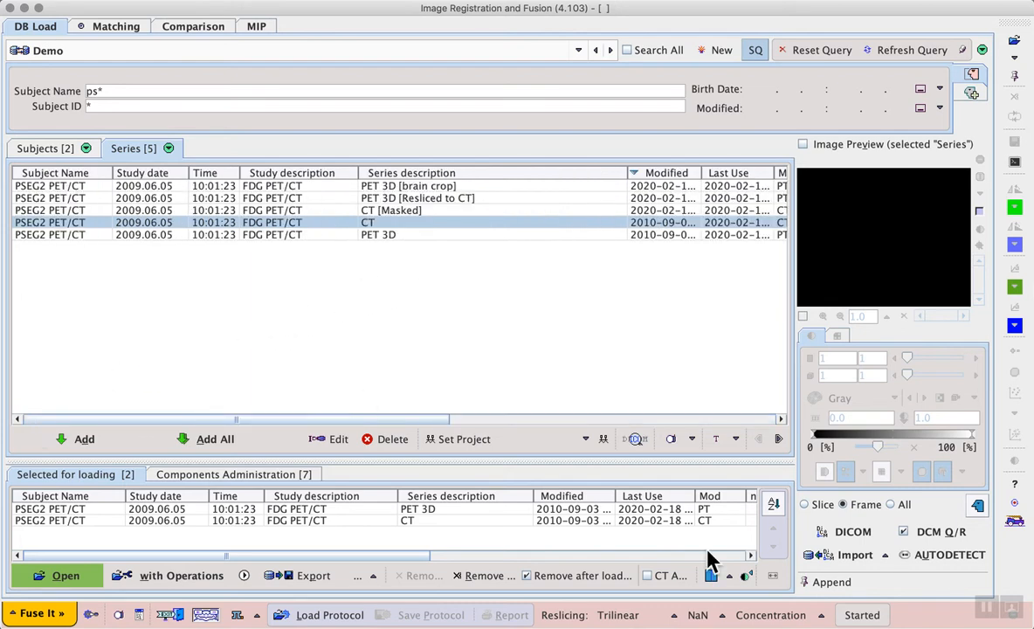
pyautogui.click(986, 607)
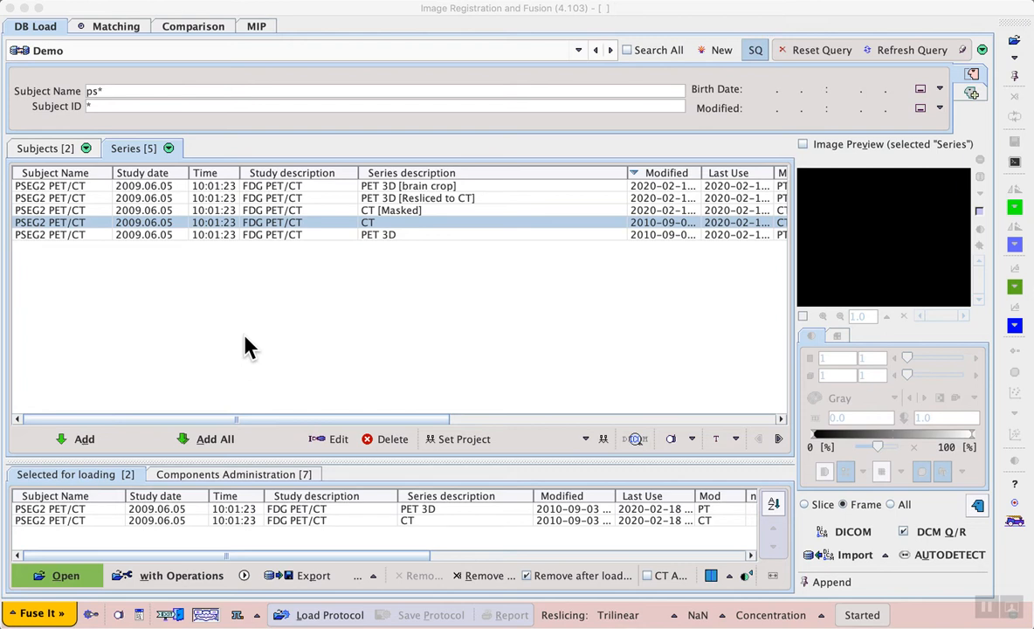
pyautogui.click(71, 577)
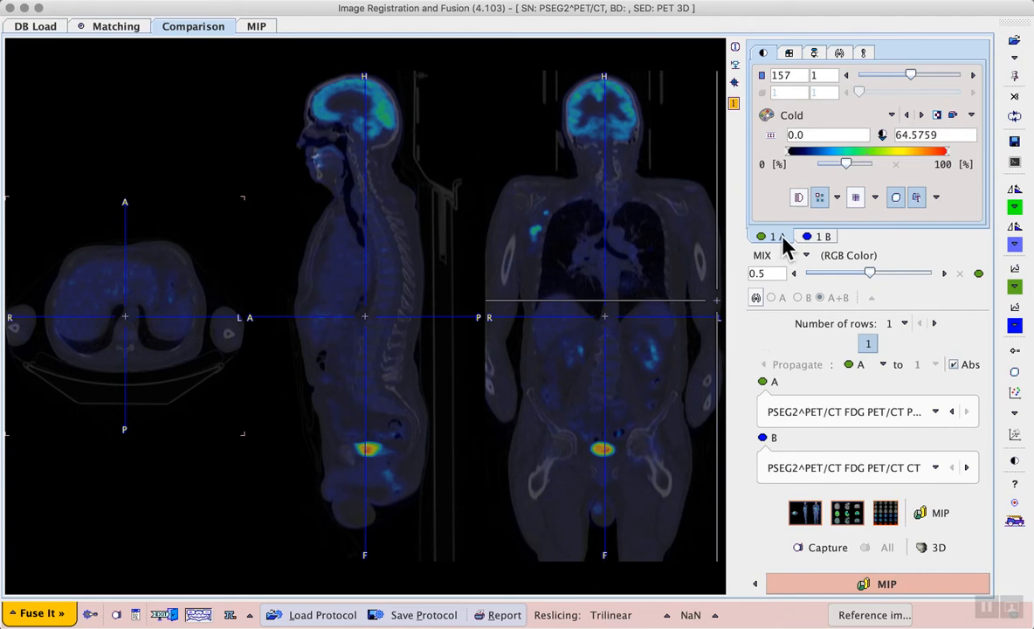
# Step: Switch between the display settings of image A (PET) and image B (CT) to compare them
pyautogui.click(808, 236)
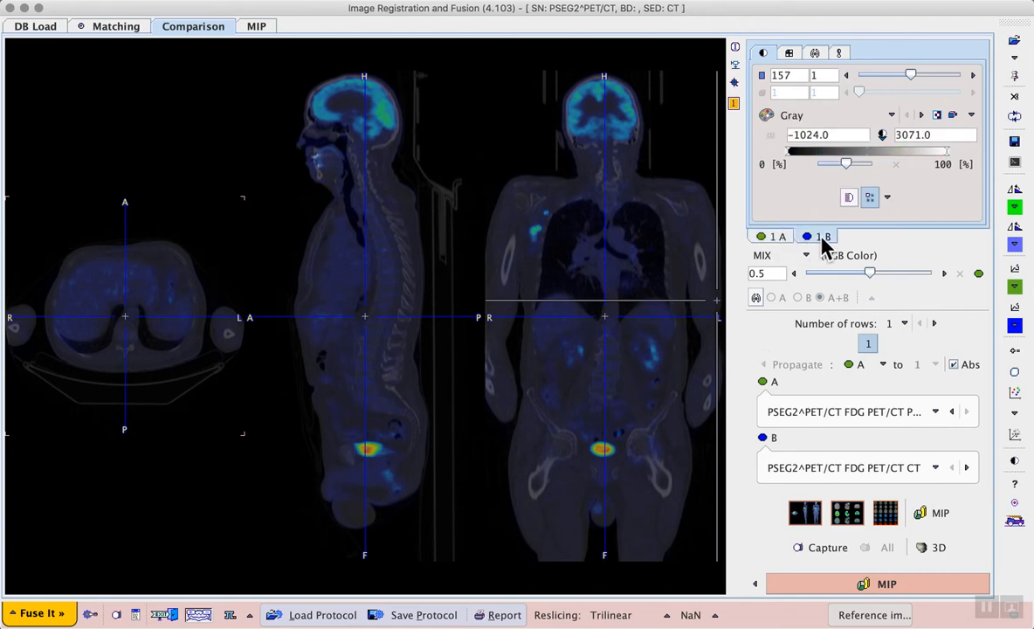
pyautogui.click(761, 236)
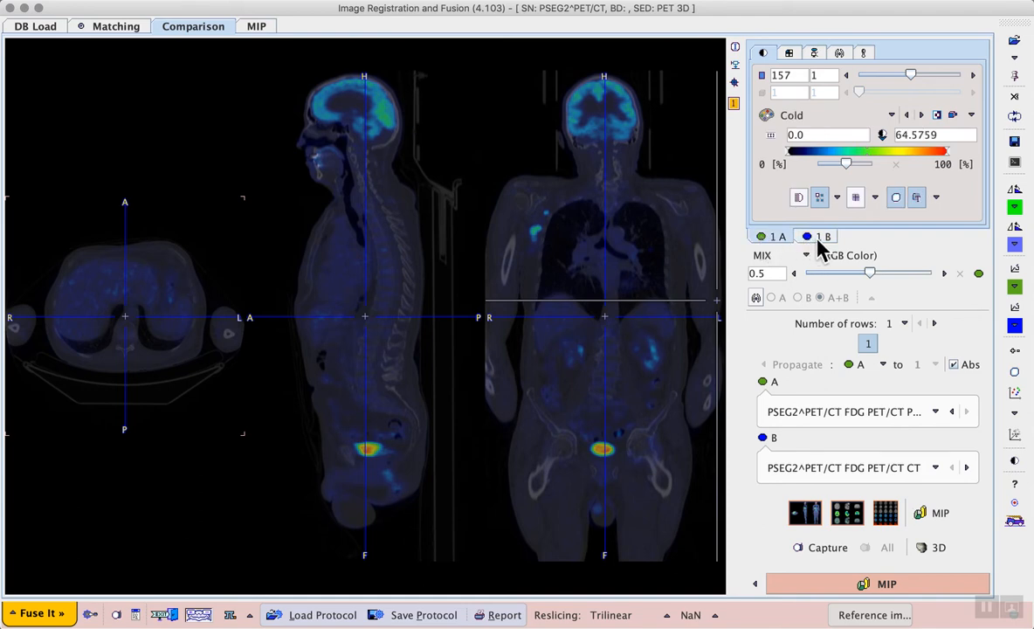
pyautogui.click(818, 238)
pyautogui.click(771, 237)
# Step: Shift the fusion mix to 0.6, and cycle the display through PET only, CT only and the 0.5 fusion
pyautogui.click(847, 275)
pyautogui.moveTo(845, 276); pyautogui.dragTo(883, 281)
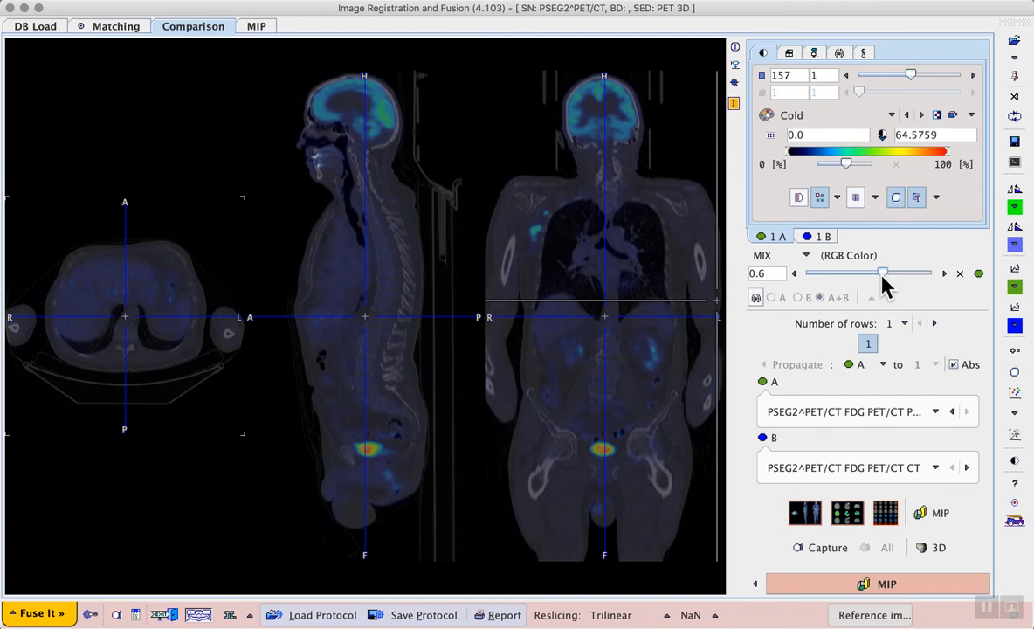
pyautogui.click(979, 274)
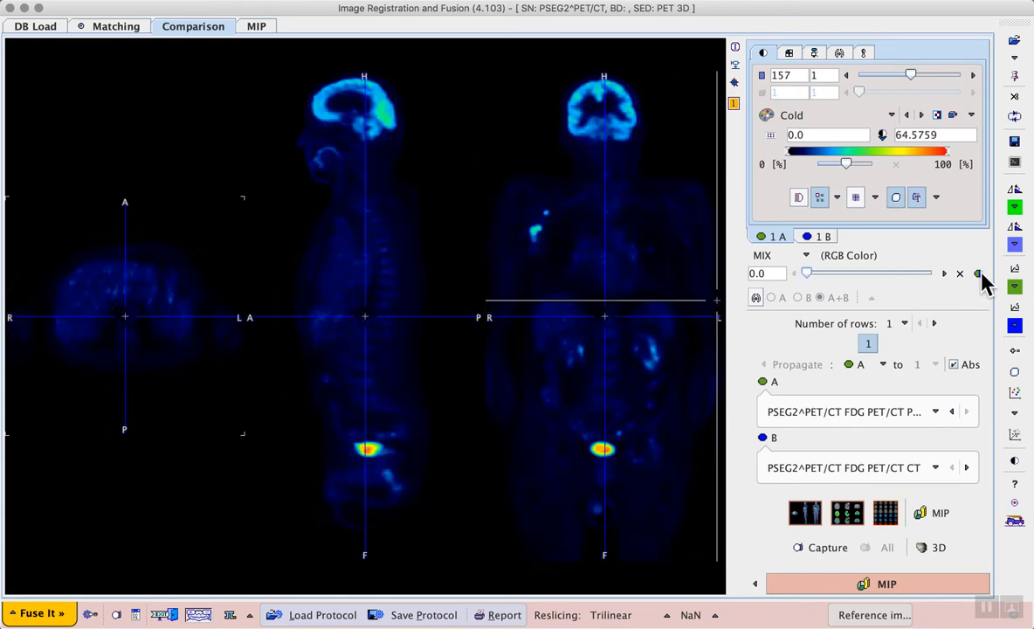
pyautogui.click(978, 274)
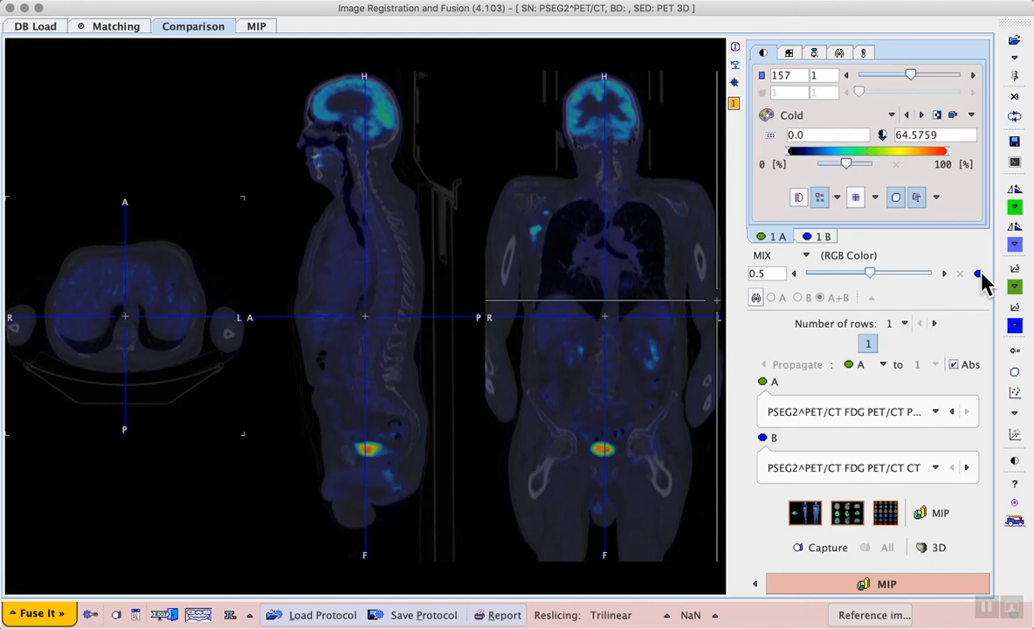
pyautogui.click(978, 274)
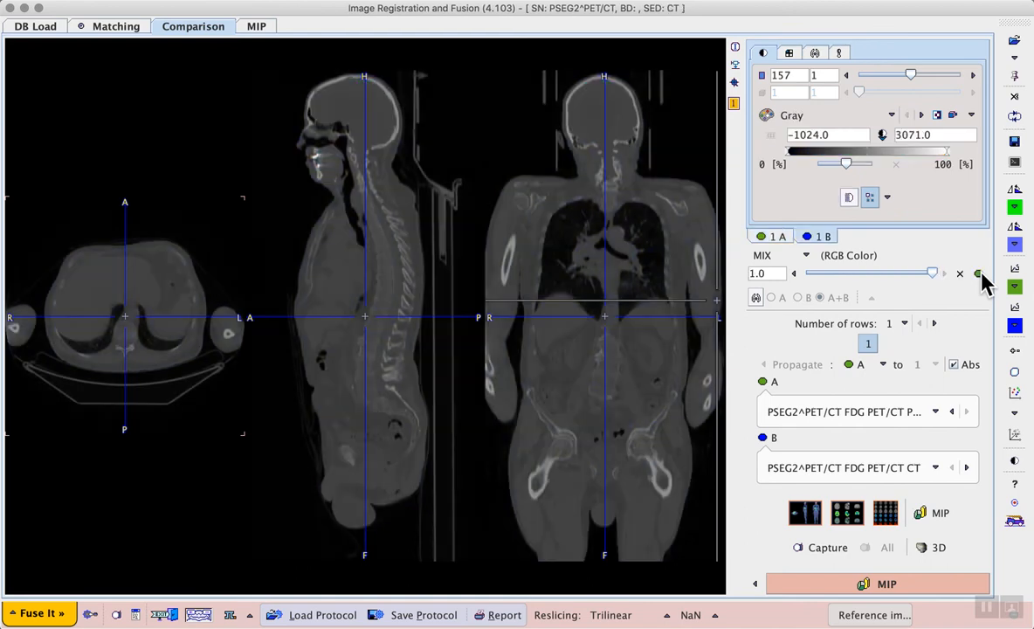
pyautogui.click(979, 274)
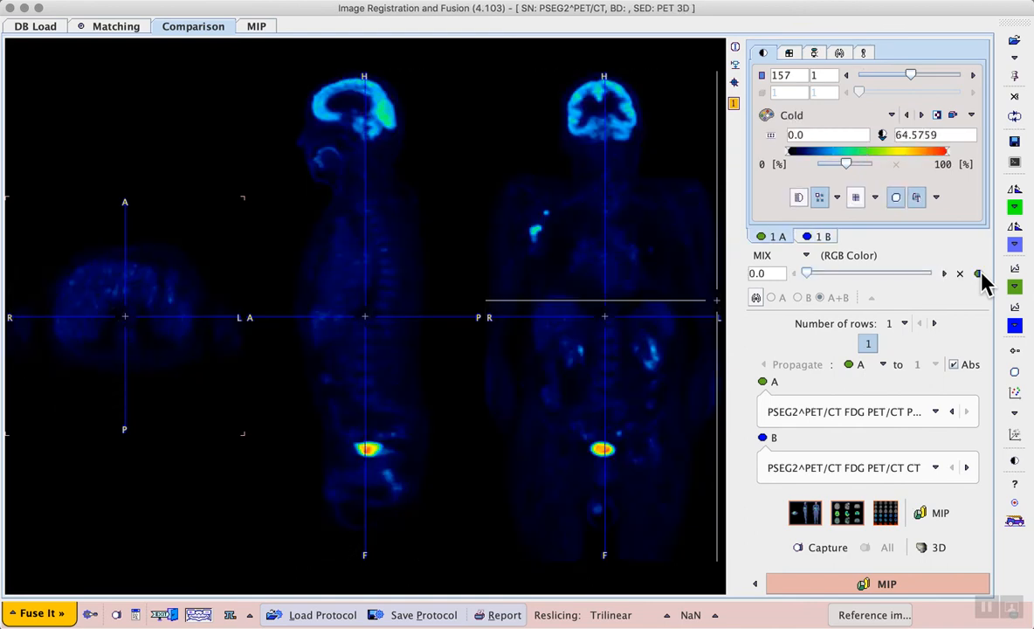
pyautogui.click(979, 274)
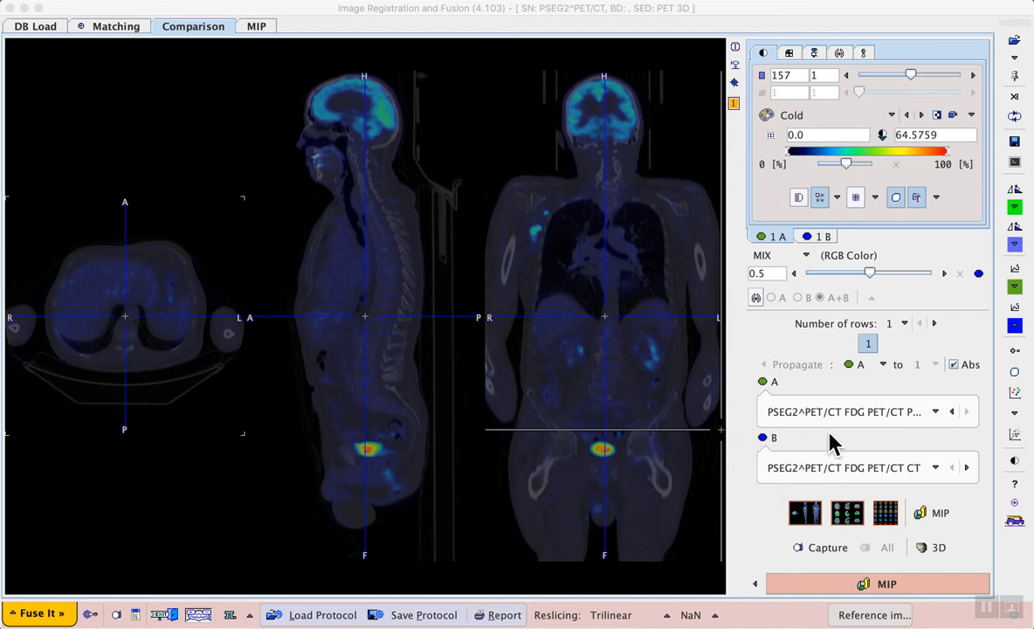
pyautogui.click(935, 413)
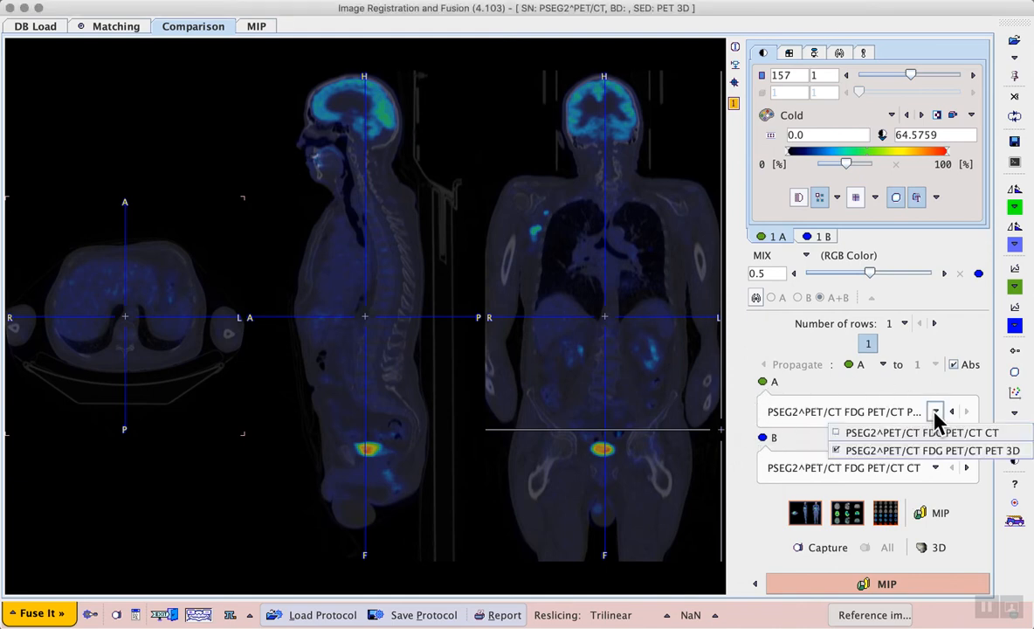
pyautogui.click(992, 403)
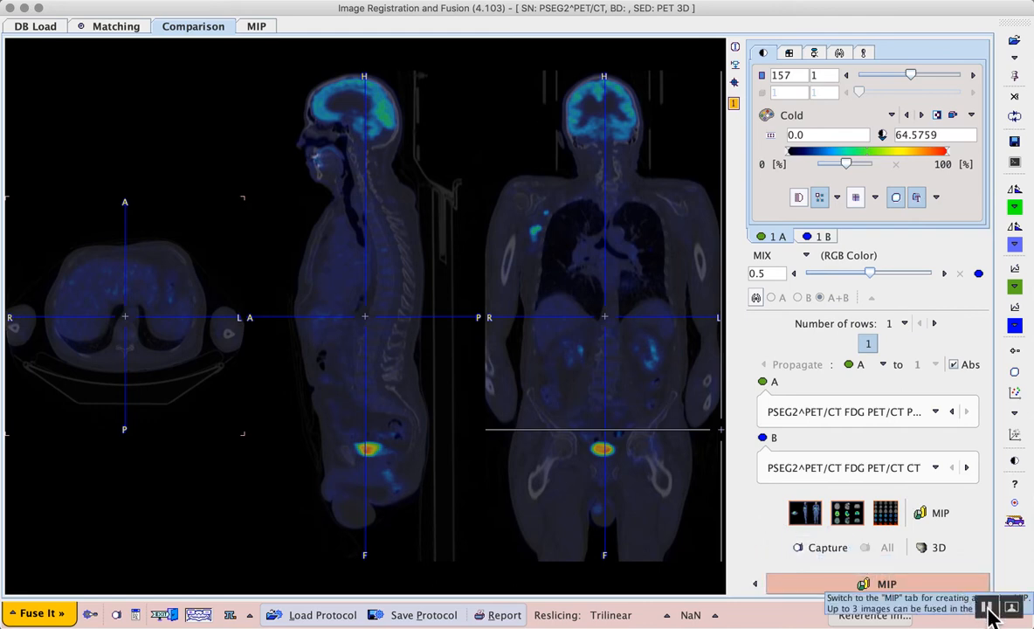
pyautogui.click(987, 608)
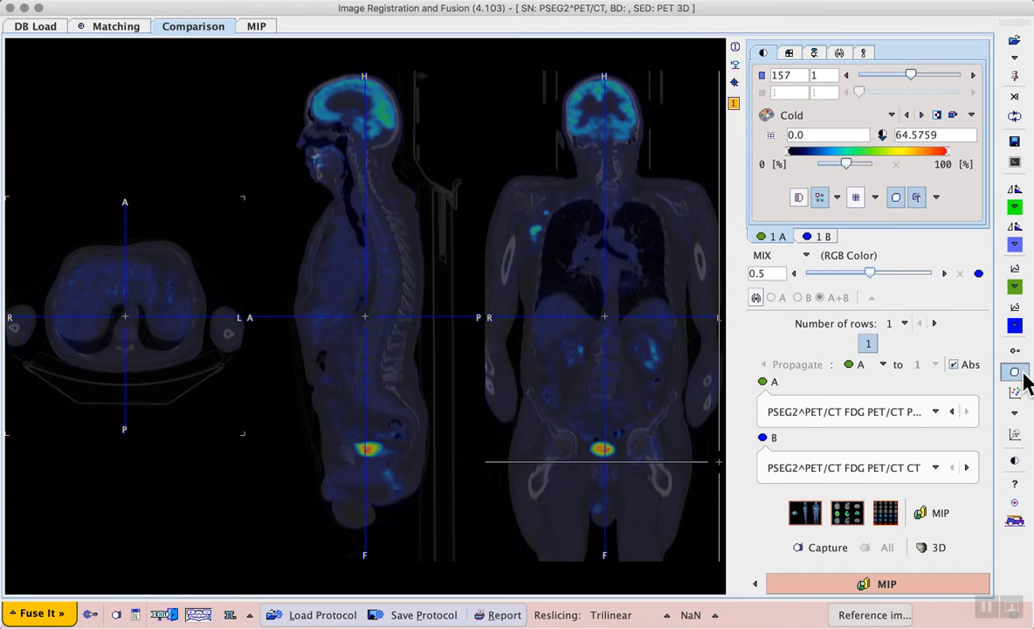
# Step: Open the VOI analysis page and fill its empty view with an inverted gray PET MIP with an upper threshold of 0.7
pyautogui.click(1015, 373)
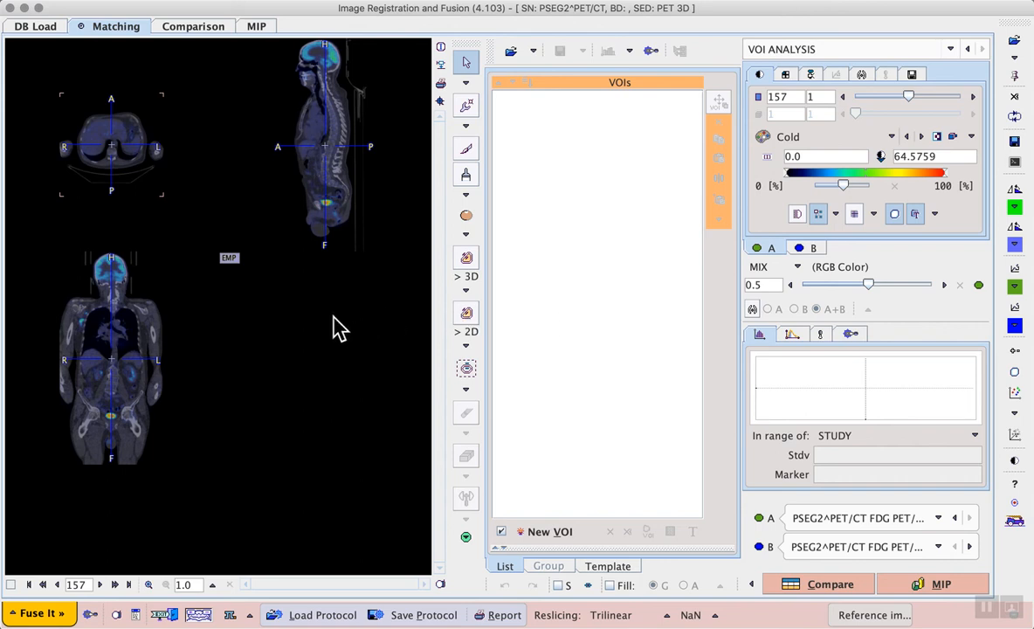
pyautogui.click(229, 259)
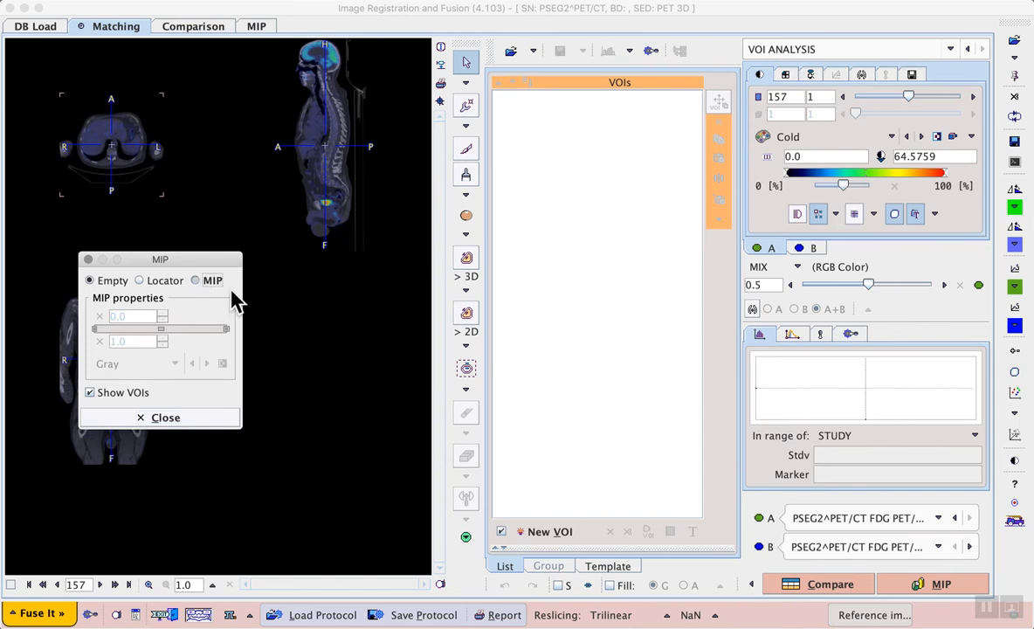
pyautogui.click(228, 289)
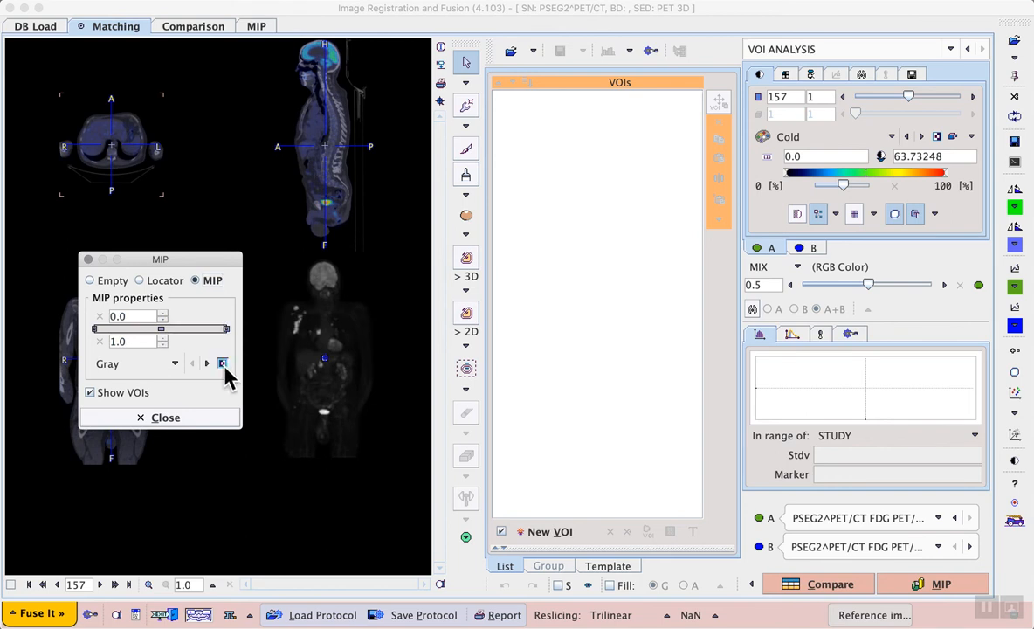
pyautogui.click(224, 365)
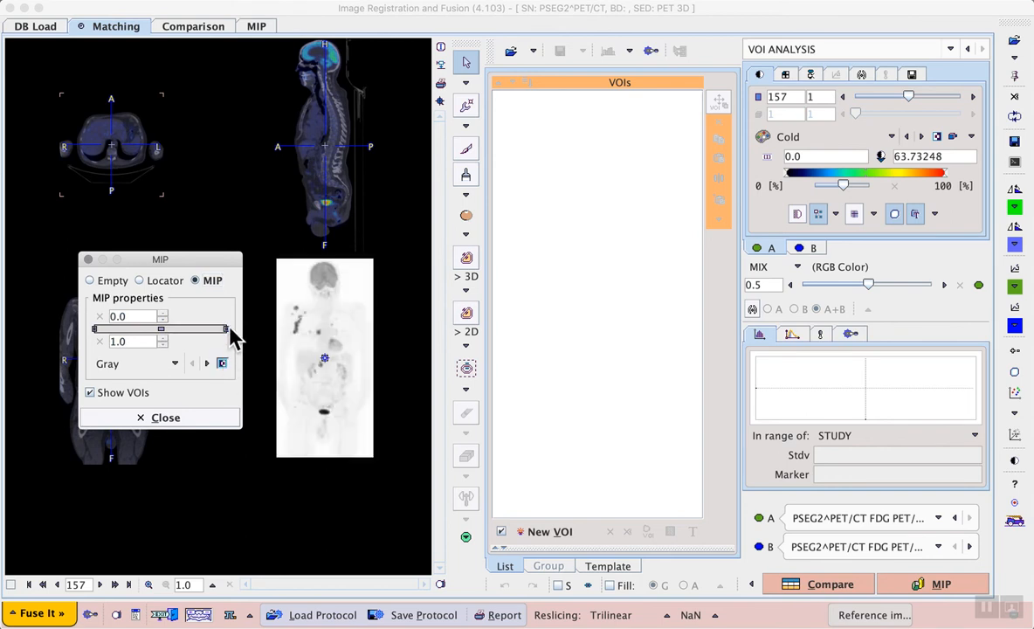
pyautogui.moveTo(211, 328); pyautogui.dragTo(186, 327)
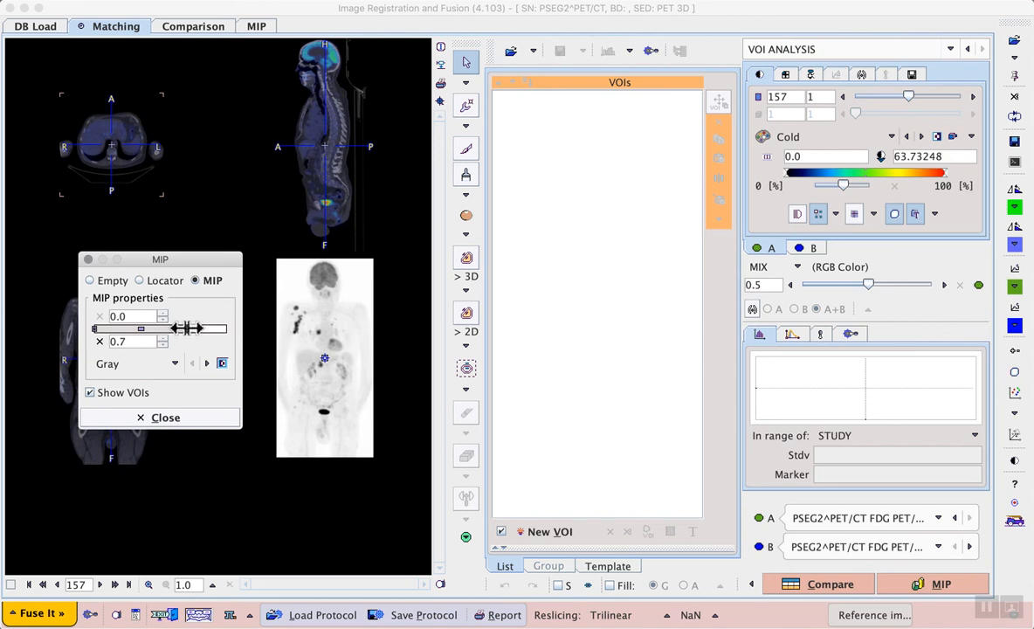
pyautogui.click(200, 421)
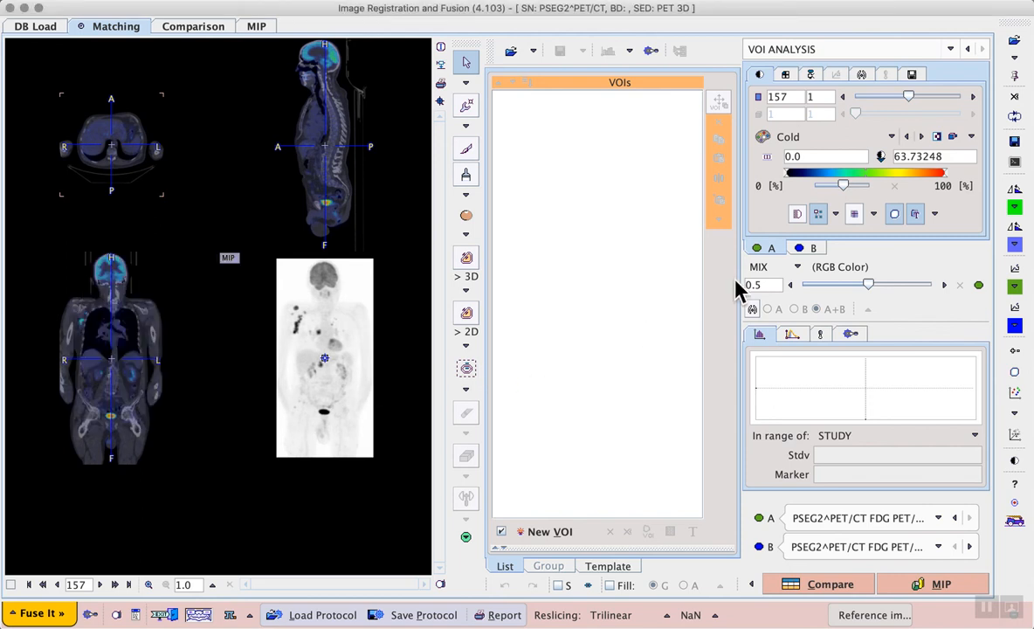
# Step: Show a MIP of image B (CT) in its empty view, keeping the Gray colors and the 0.0 to 1.0 range
pyautogui.click(813, 248)
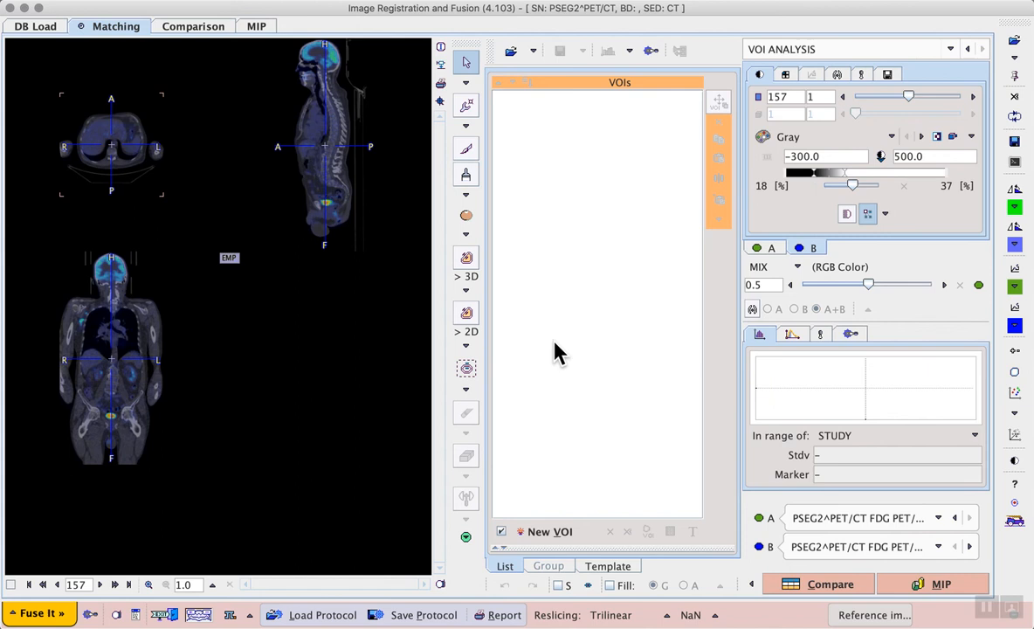
pyautogui.click(229, 258)
pyautogui.click(206, 282)
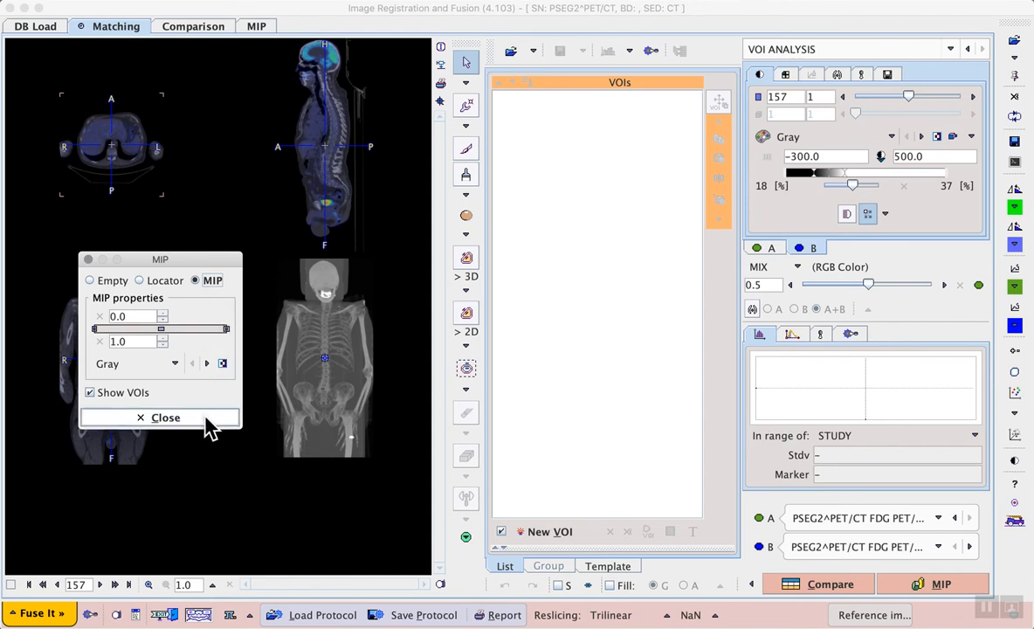
pyautogui.click(165, 417)
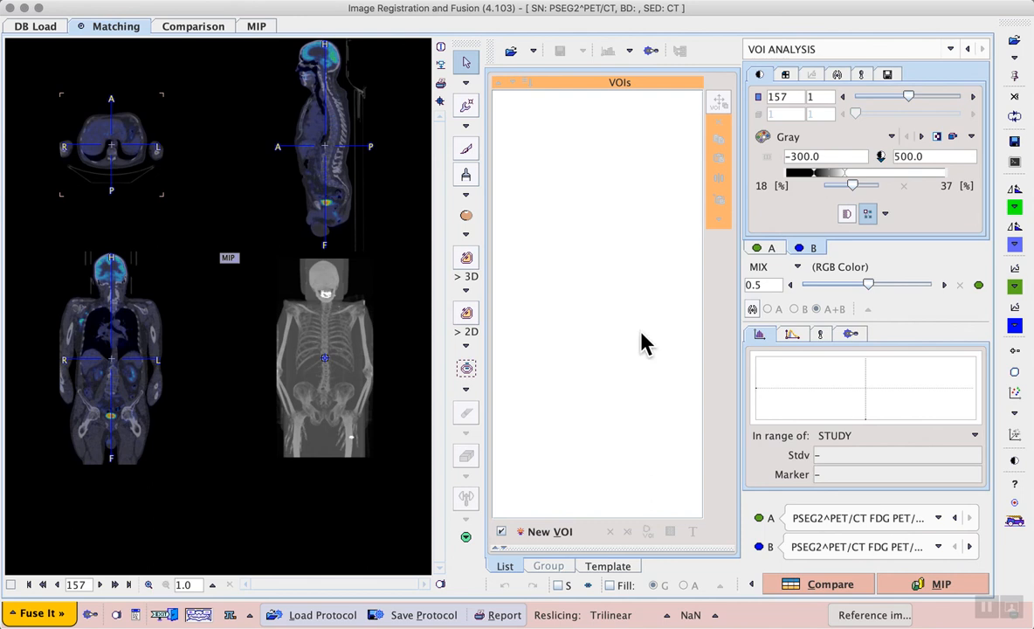
# Step: Locate the central chest hot spot from the PET MIP, enlarge the slices to zoom 4, and center the crosshair on the lesion
pyautogui.click(774, 247)
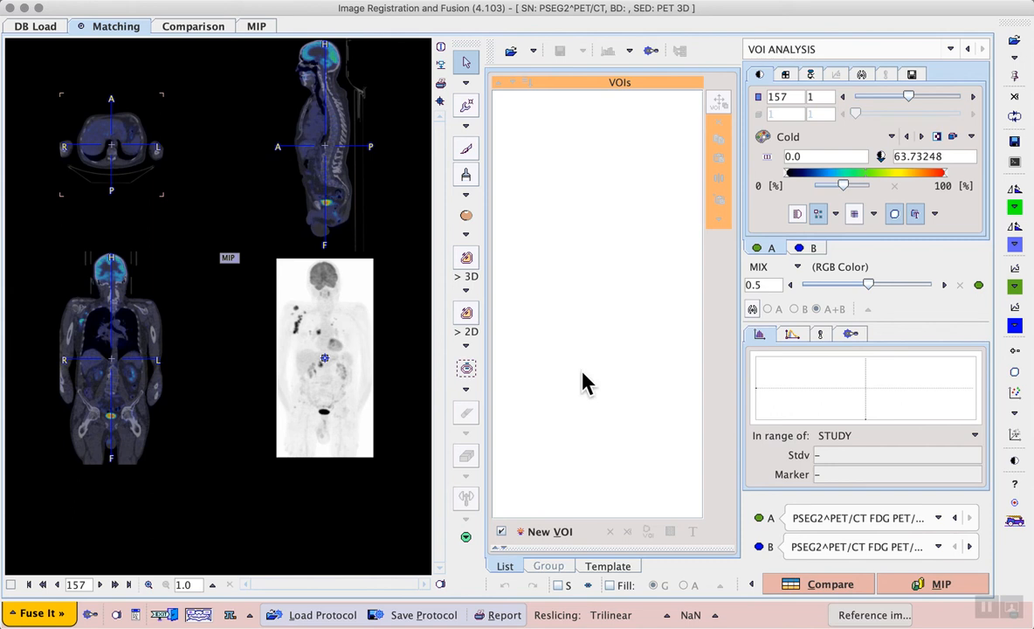
pyautogui.click(317, 334)
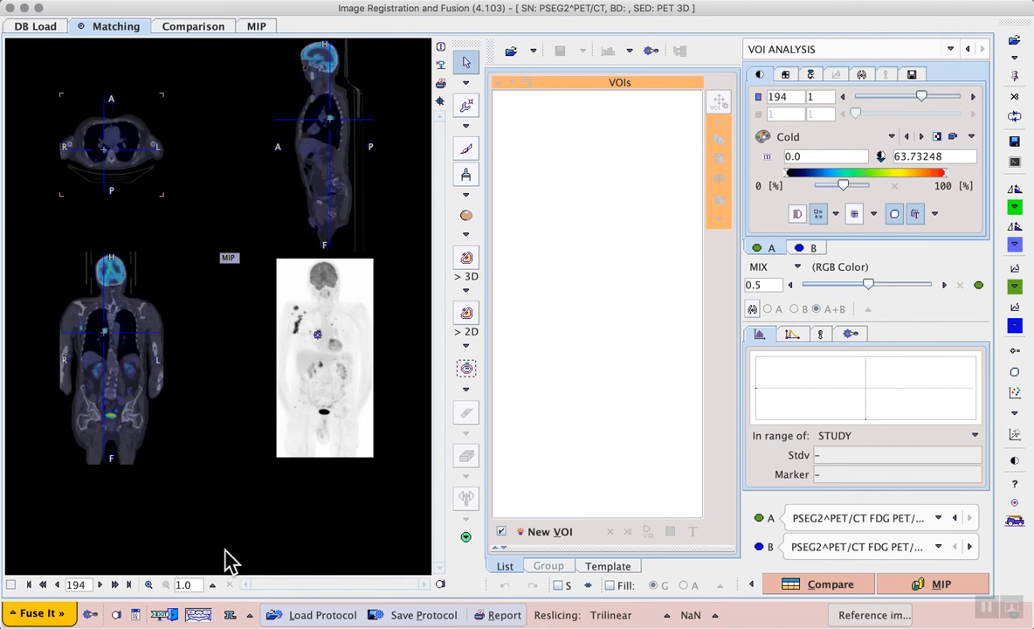
pyautogui.click(211, 585)
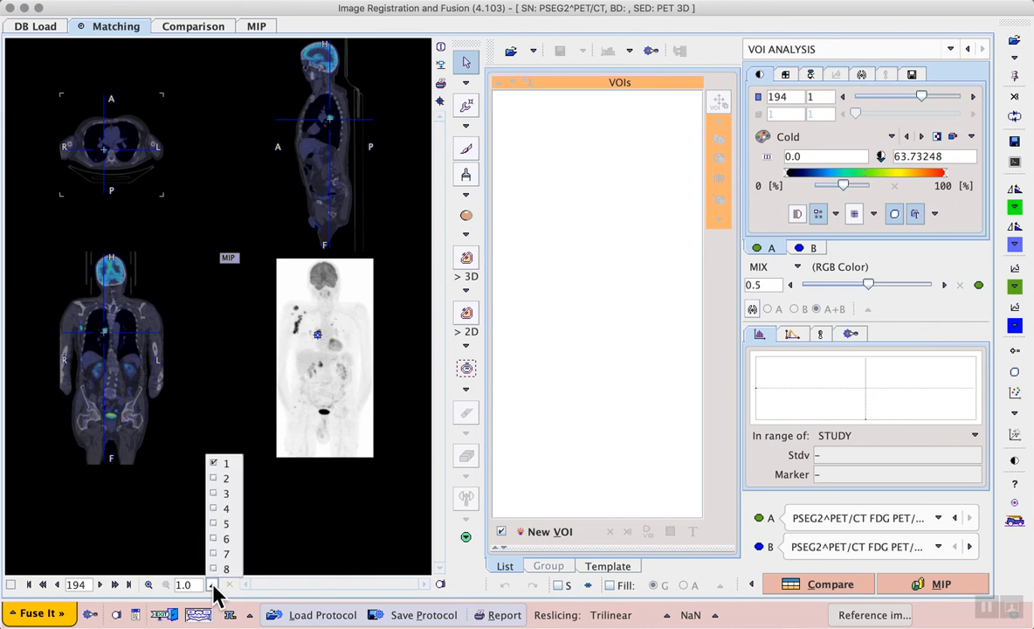
pyautogui.click(229, 508)
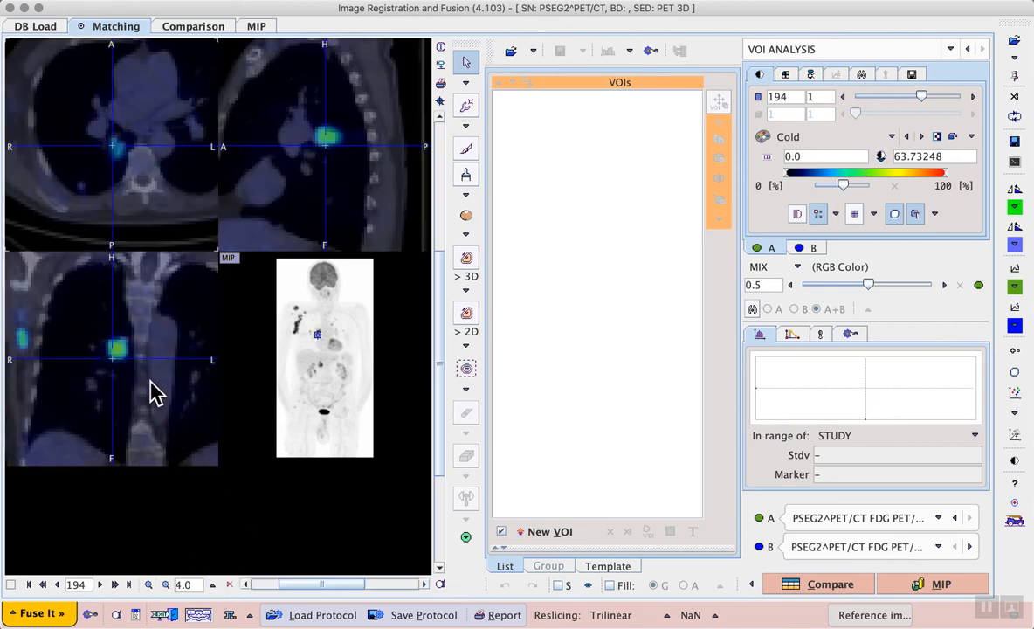
pyautogui.click(119, 349)
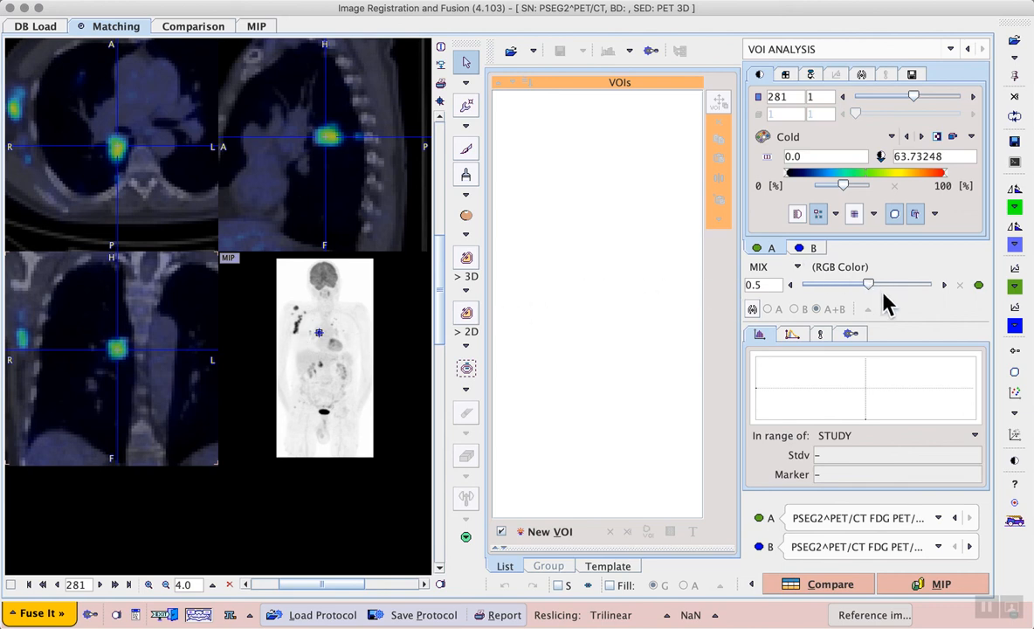
# Step: Widen the CT gray window to -1024.0 to 1153.796 in a CT-weighted view, and set the fusion mix to 0.63
pyautogui.moveTo(868, 283); pyautogui.dragTo(948, 281)
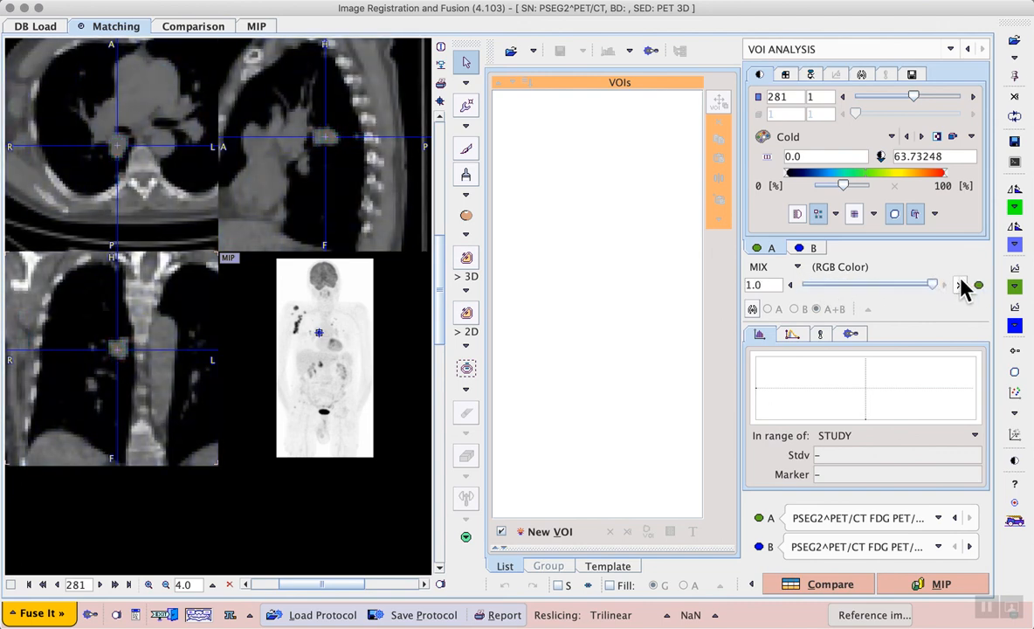
pyautogui.moveTo(930, 289)
pyautogui.mouseDown()
pyautogui.moveTo(831, 299)
pyautogui.moveTo(930, 293)
pyautogui.mouseUp()
pyautogui.click(811, 248)
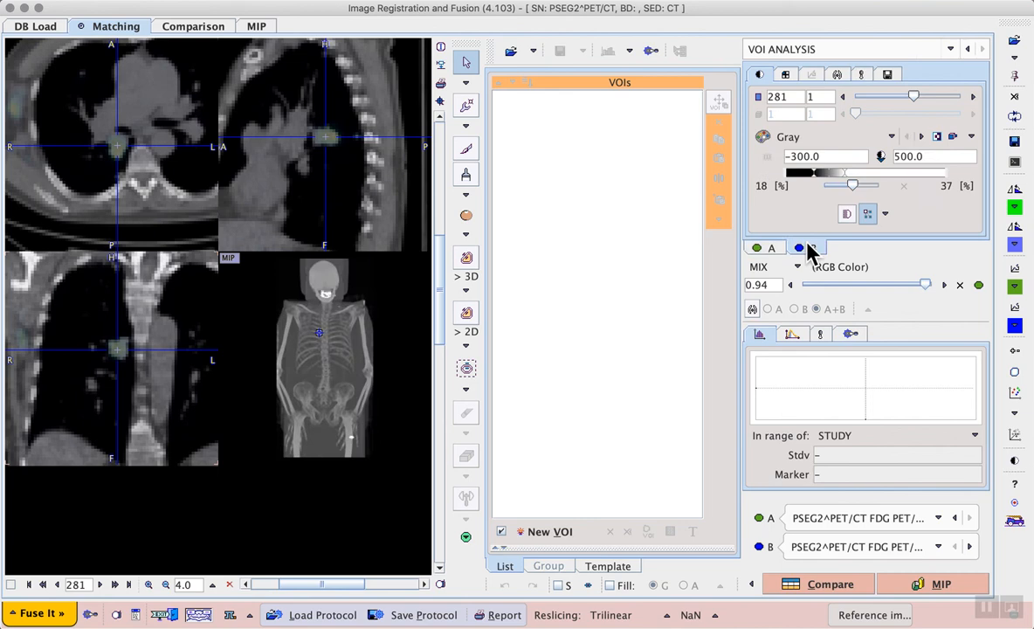
pyautogui.moveTo(844, 173)
pyautogui.mouseDown()
pyautogui.moveTo(886, 168)
pyautogui.moveTo(812, 182)
pyautogui.moveTo(803, 173)
pyautogui.moveTo(872, 177)
pyautogui.mouseUp()
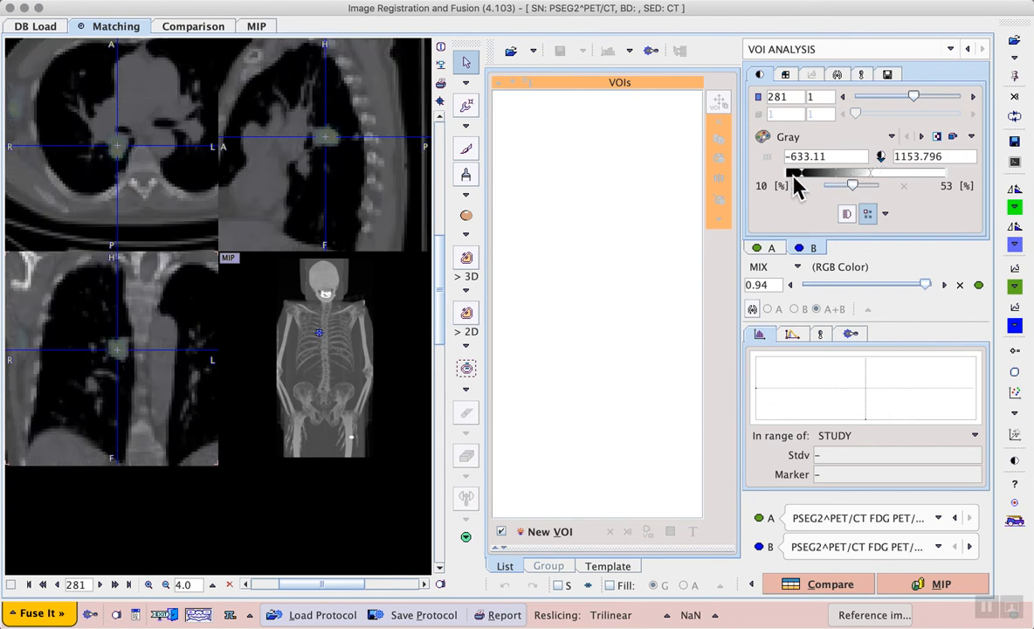
pyautogui.moveTo(804, 174)
pyautogui.mouseDown()
pyautogui.moveTo(785, 168)
pyautogui.moveTo(777, 183)
pyautogui.mouseUp()
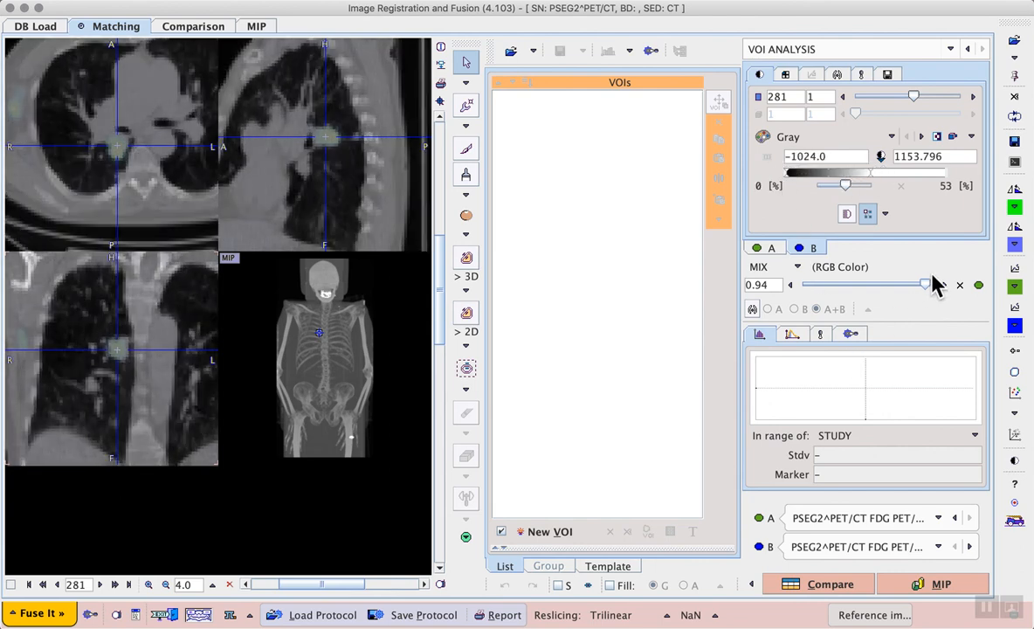
pyautogui.moveTo(921, 292); pyautogui.dragTo(892, 291)
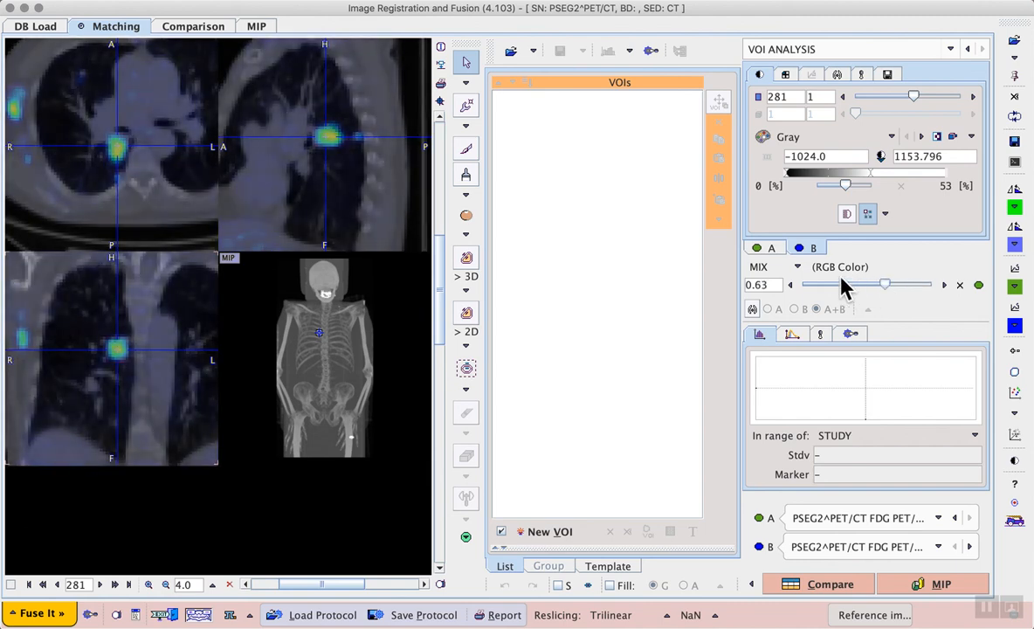
# Step: Create an Iso 45% of Max VOI around the central chest lesion on the PET, and set the fusion mix to 0.54
pyautogui.click(767, 249)
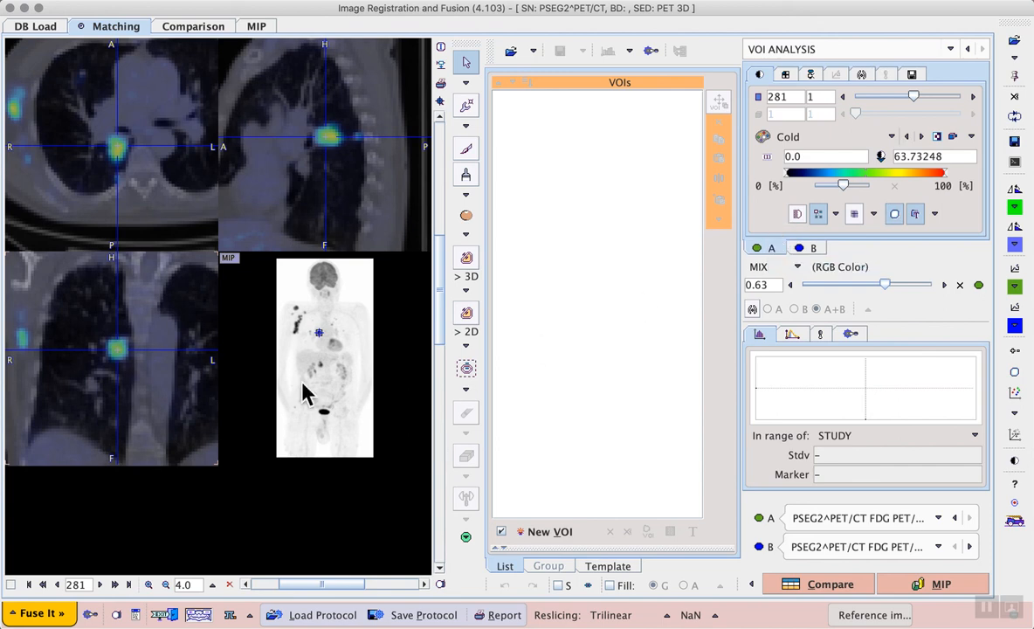
pyautogui.click(120, 350)
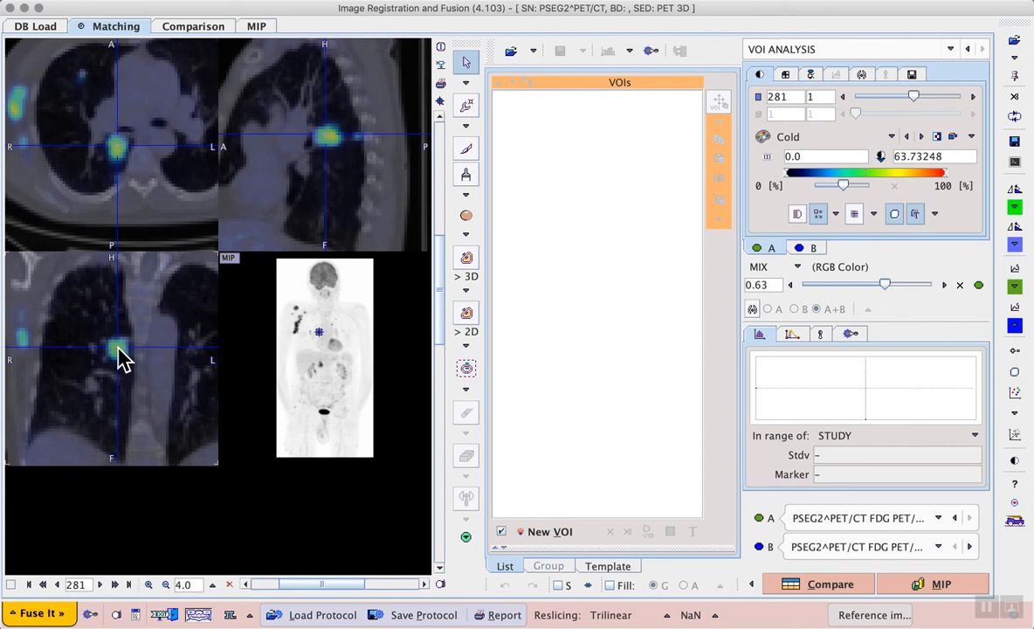
pyautogui.click(117, 348)
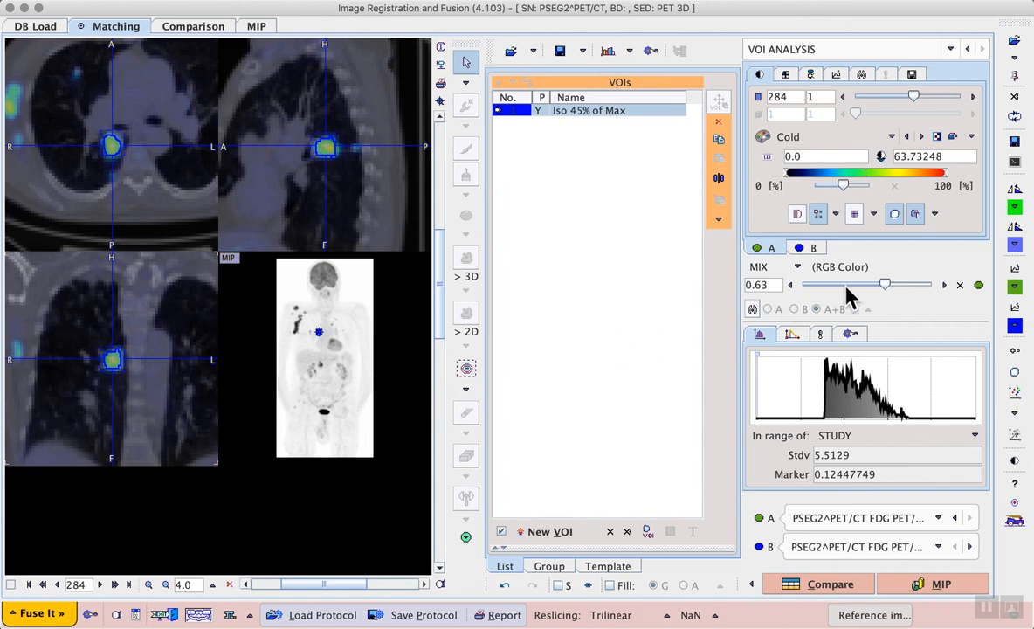
pyautogui.moveTo(885, 291)
pyautogui.mouseDown()
pyautogui.moveTo(800, 294)
pyautogui.moveTo(945, 280)
pyautogui.moveTo(960, 294)
pyautogui.moveTo(874, 295)
pyautogui.mouseUp()
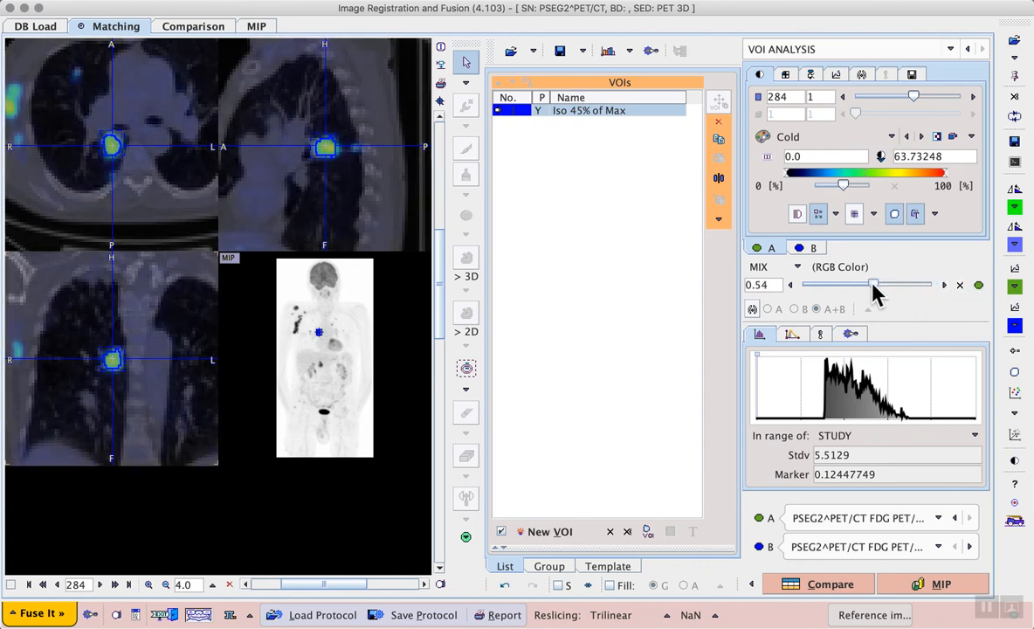